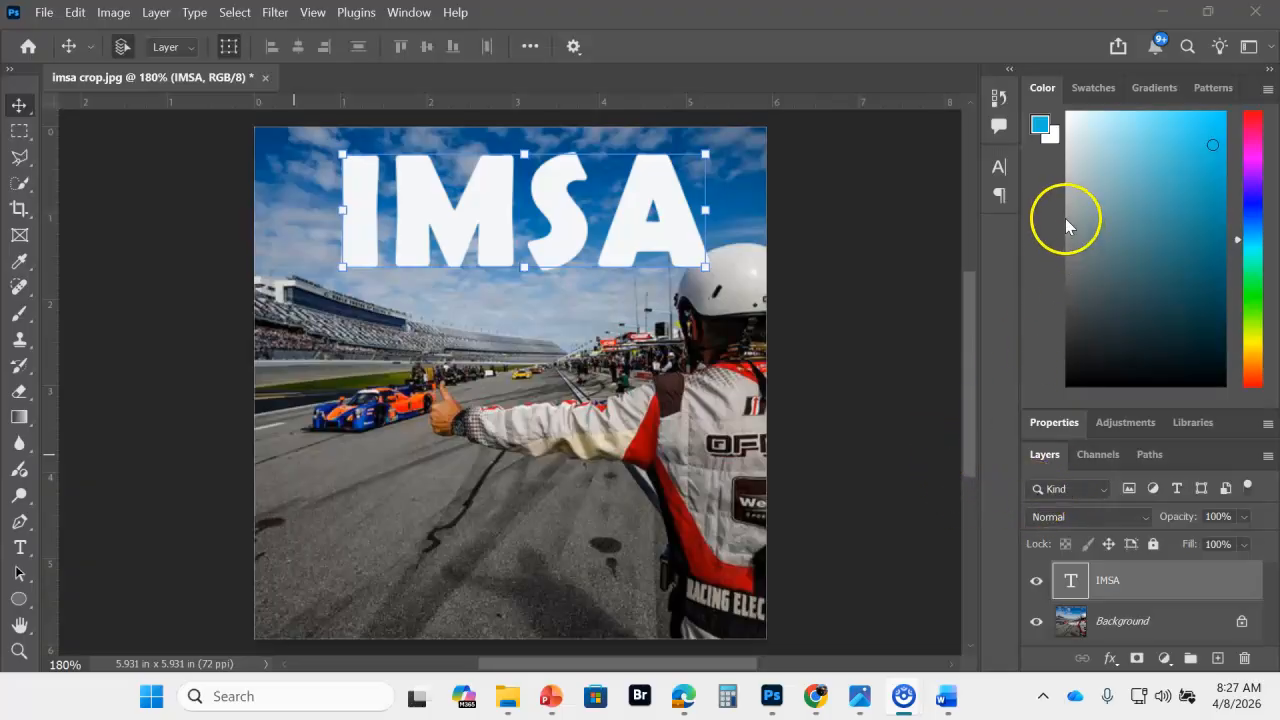
Recolor the IMSA text with the dark blue sampled from the sky in the photo's upper-left corner
{"action": "left_click", "coordinate": [998, 167]}
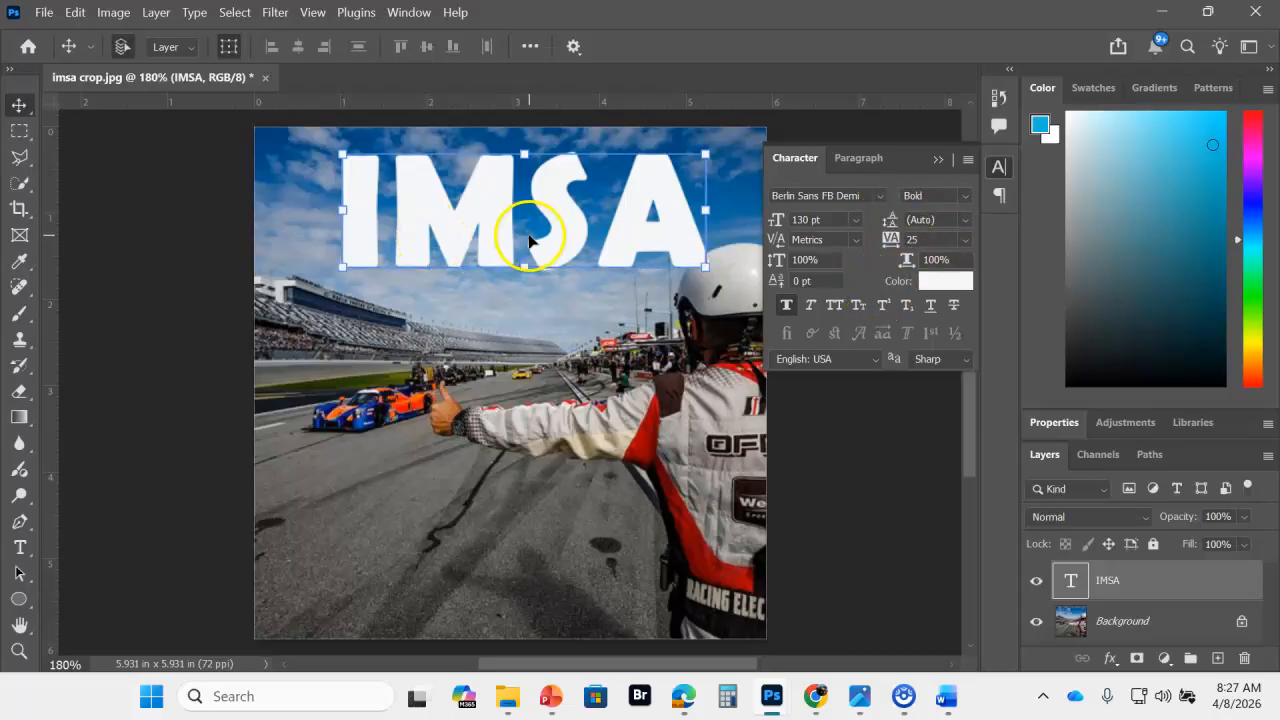
{"action": "left_click", "coordinate": [935, 285]}
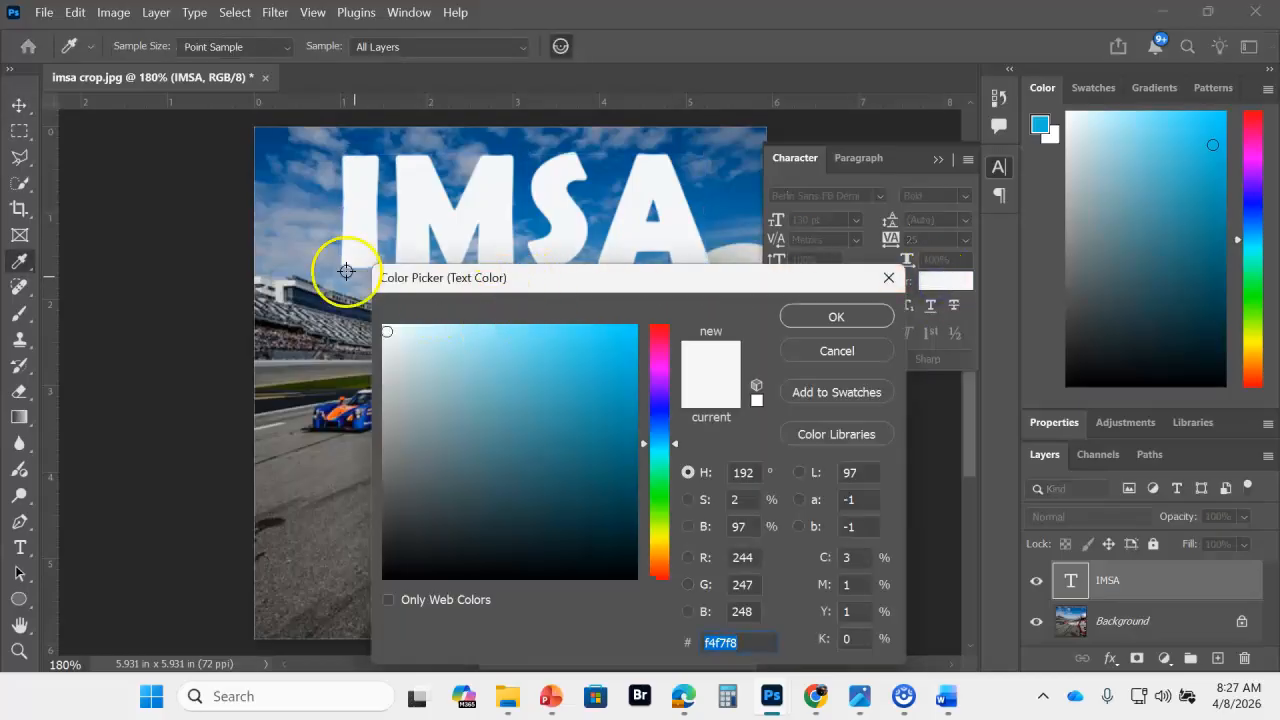
{"action": "left_click", "coordinate": [270, 133]}
{"action": "left_click", "coordinate": [849, 324]}
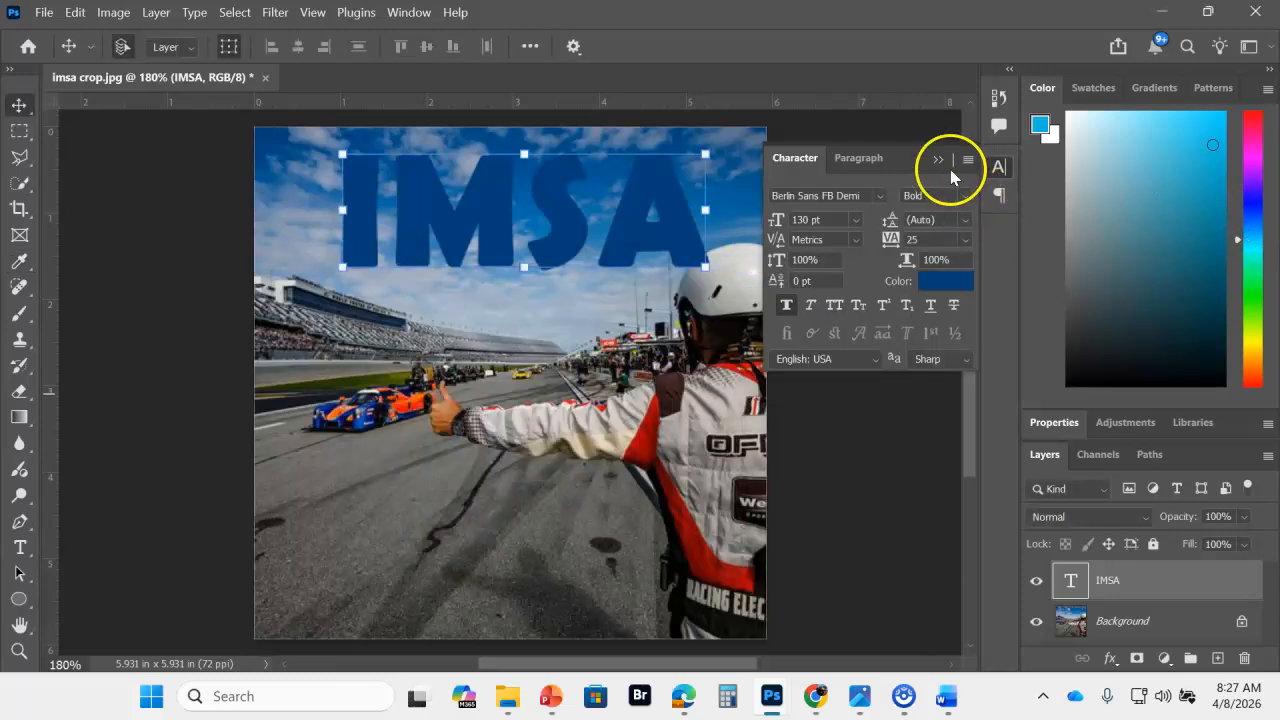
{"action": "left_click", "coordinate": [937, 161]}
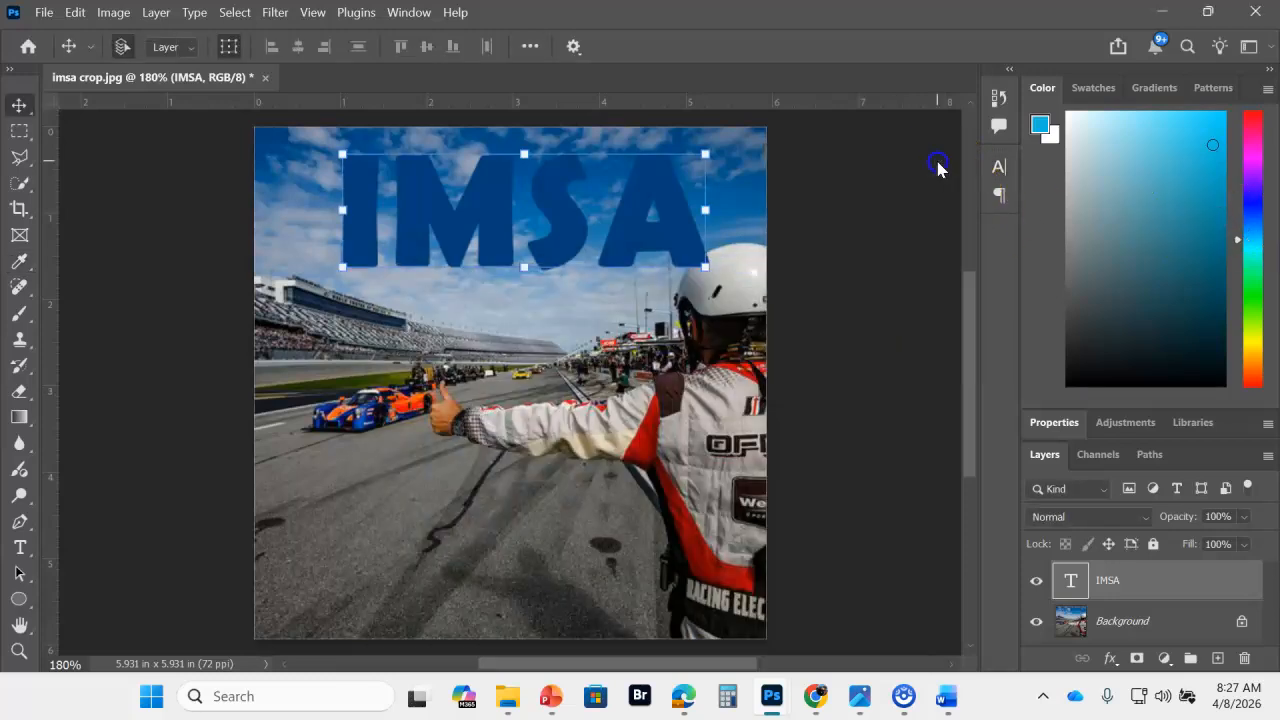
{"action": "left_click", "coordinate": [853, 390]}
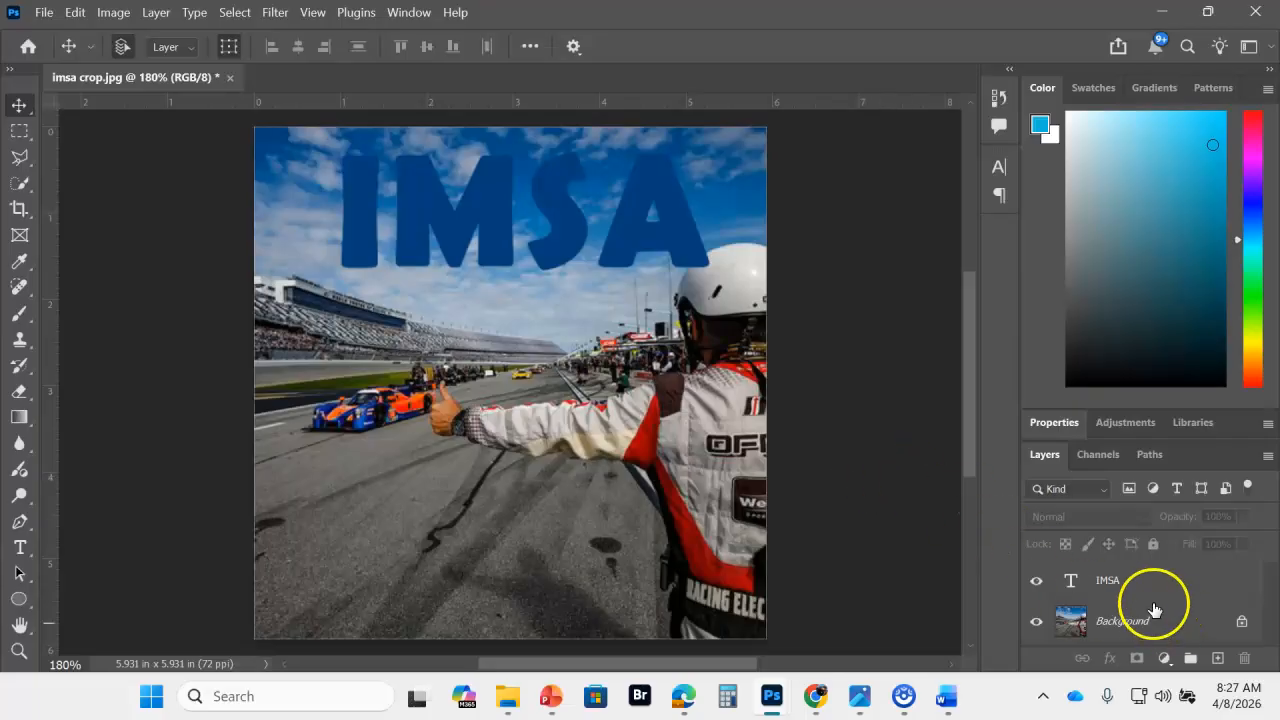
Add a Stroke layer style to the IMSA text layer and uncover the lettering beside the style settings
{"action": "left_click", "coordinate": [1114, 591]}
{"action": "left_click", "coordinate": [820, 586]}
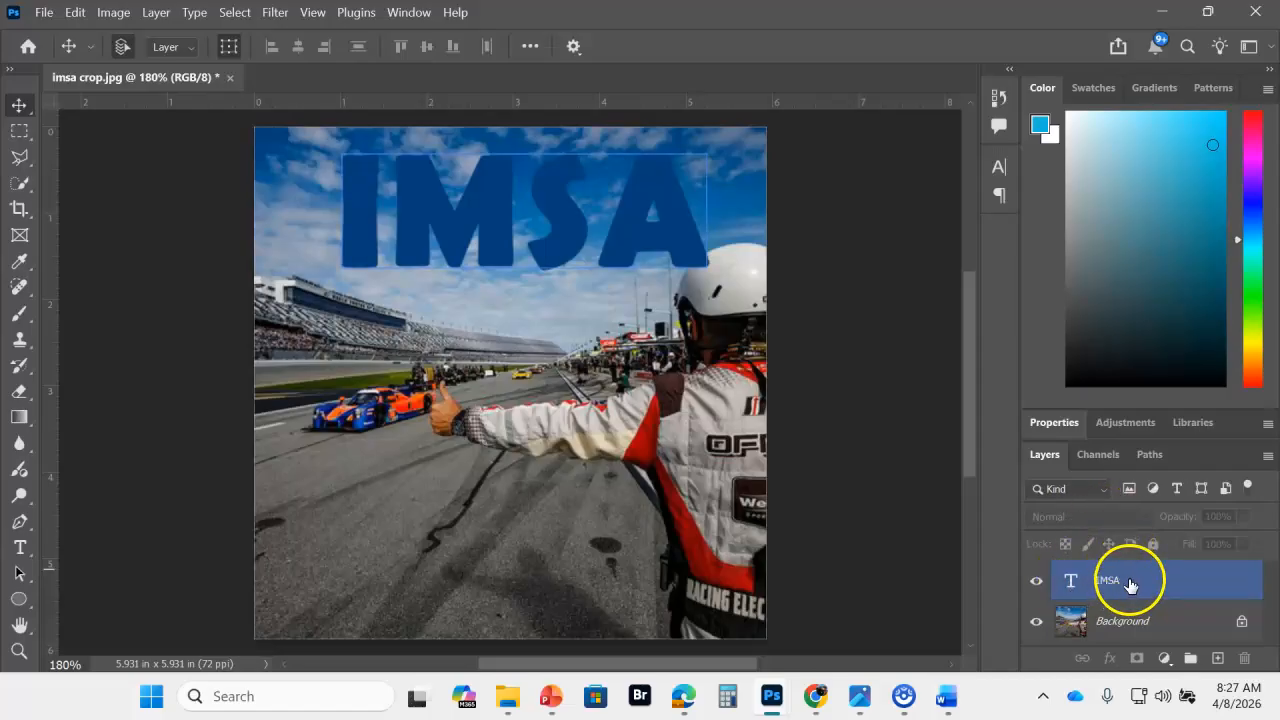
{"action": "left_click", "coordinate": [1127, 585]}
{"action": "left_click", "coordinate": [526, 245]}
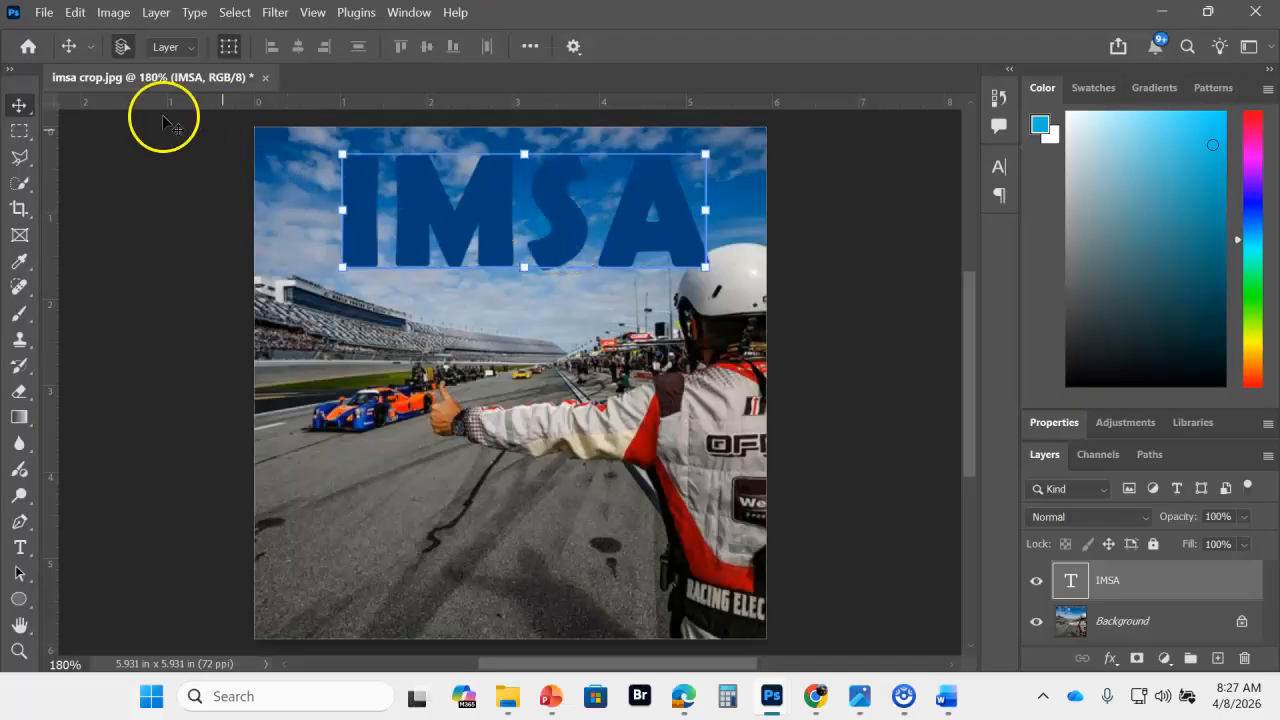
{"action": "left_click", "coordinate": [160, 14]}
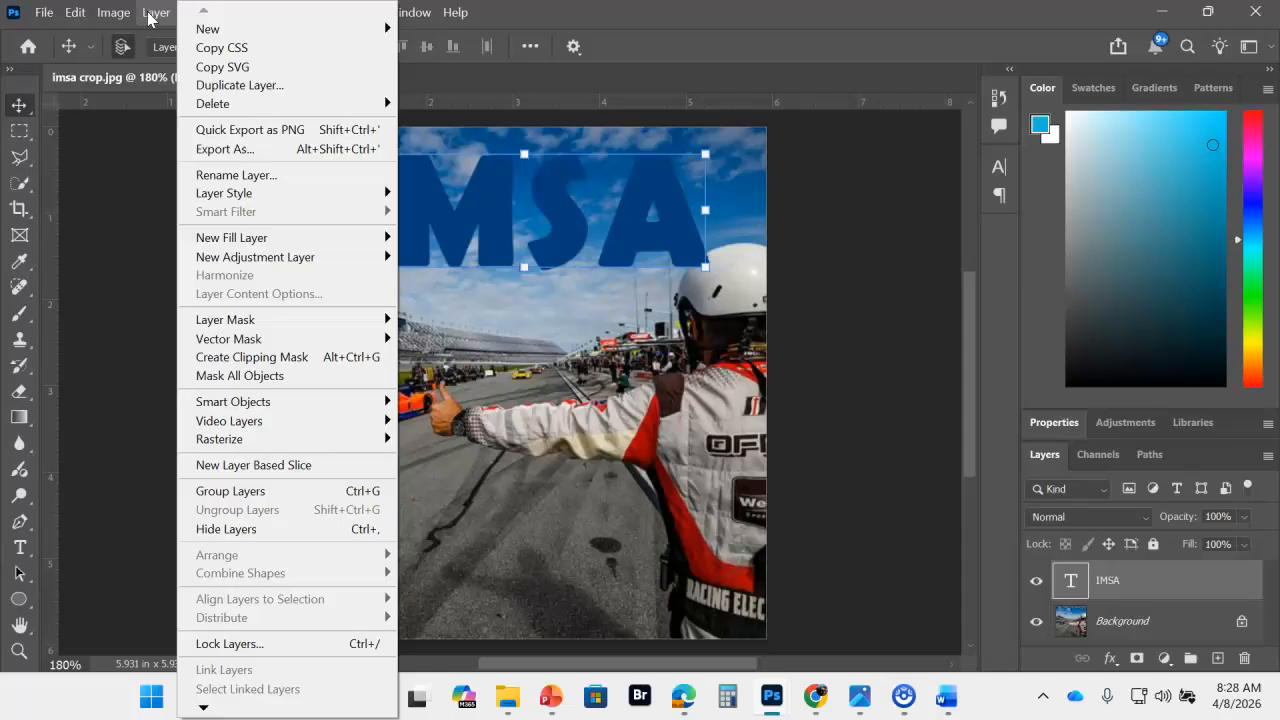
{"action": "left_click", "coordinate": [150, 14]}
{"action": "left_click", "coordinate": [150, 14]}
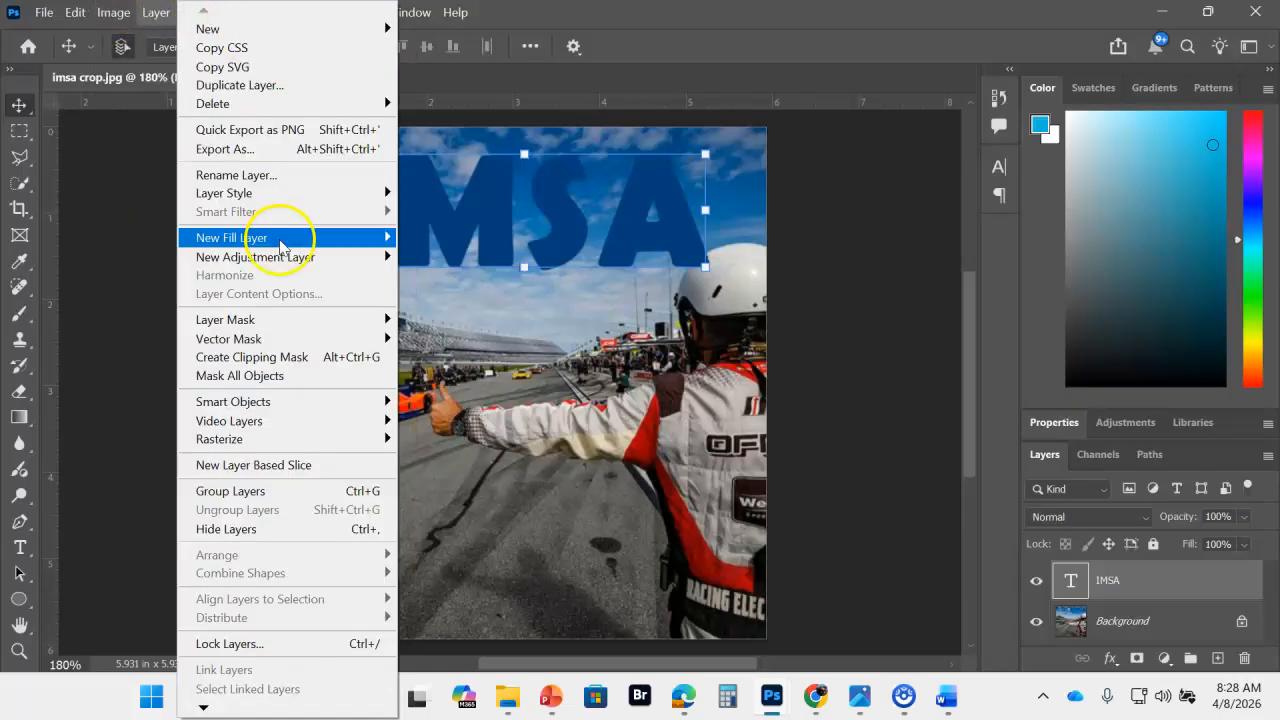
{"action": "mouse_move", "coordinate": [272, 202]}
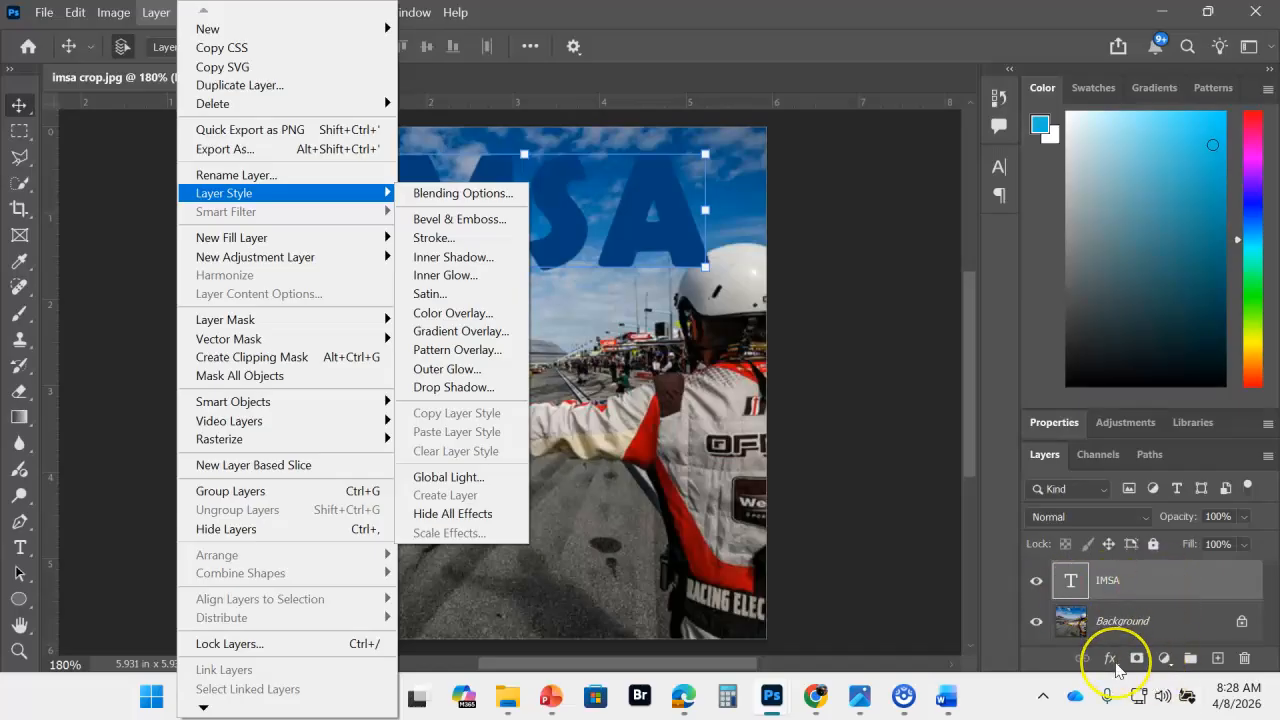
{"action": "left_click", "coordinate": [1115, 664]}
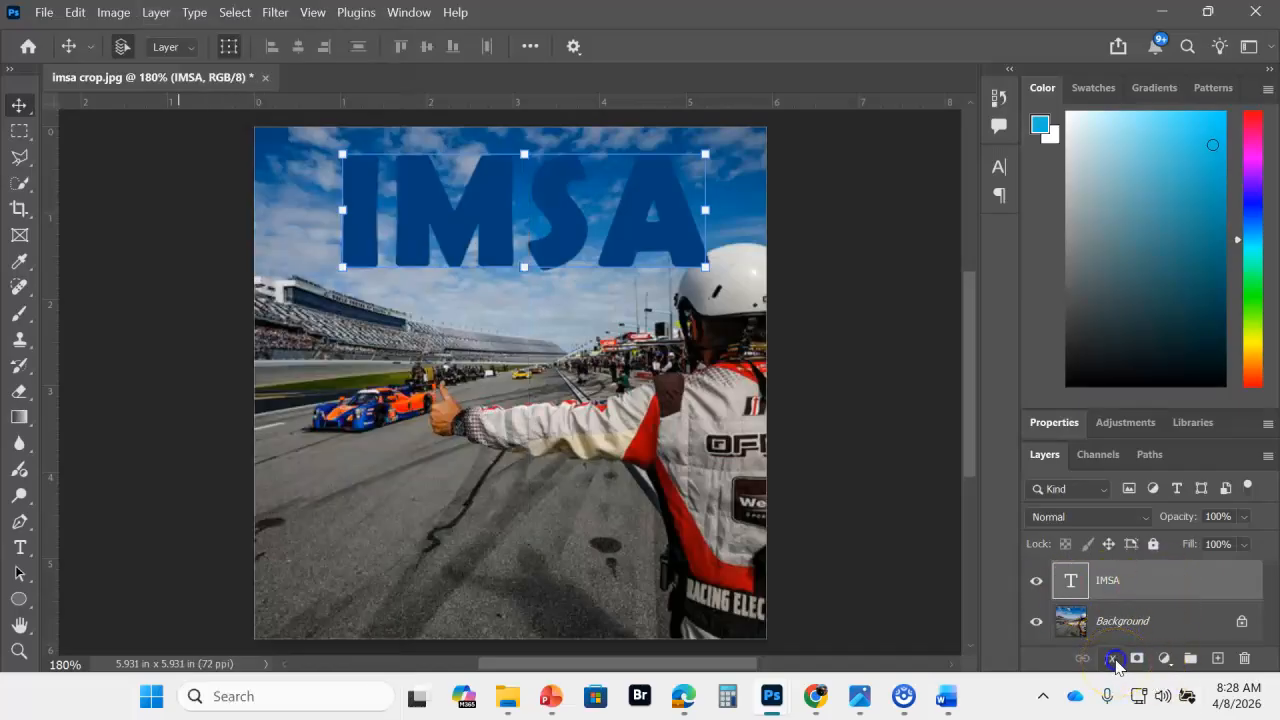
{"action": "left_click", "coordinate": [1114, 663]}
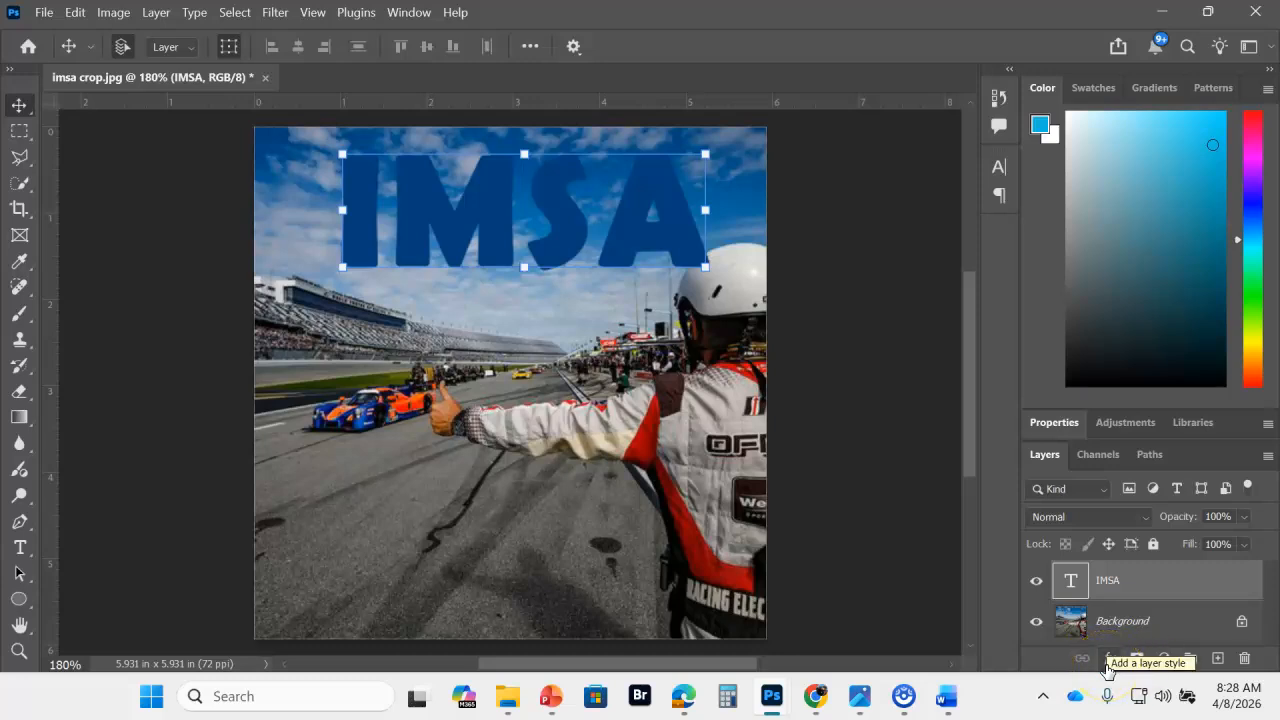
{"action": "left_click", "coordinate": [1108, 665]}
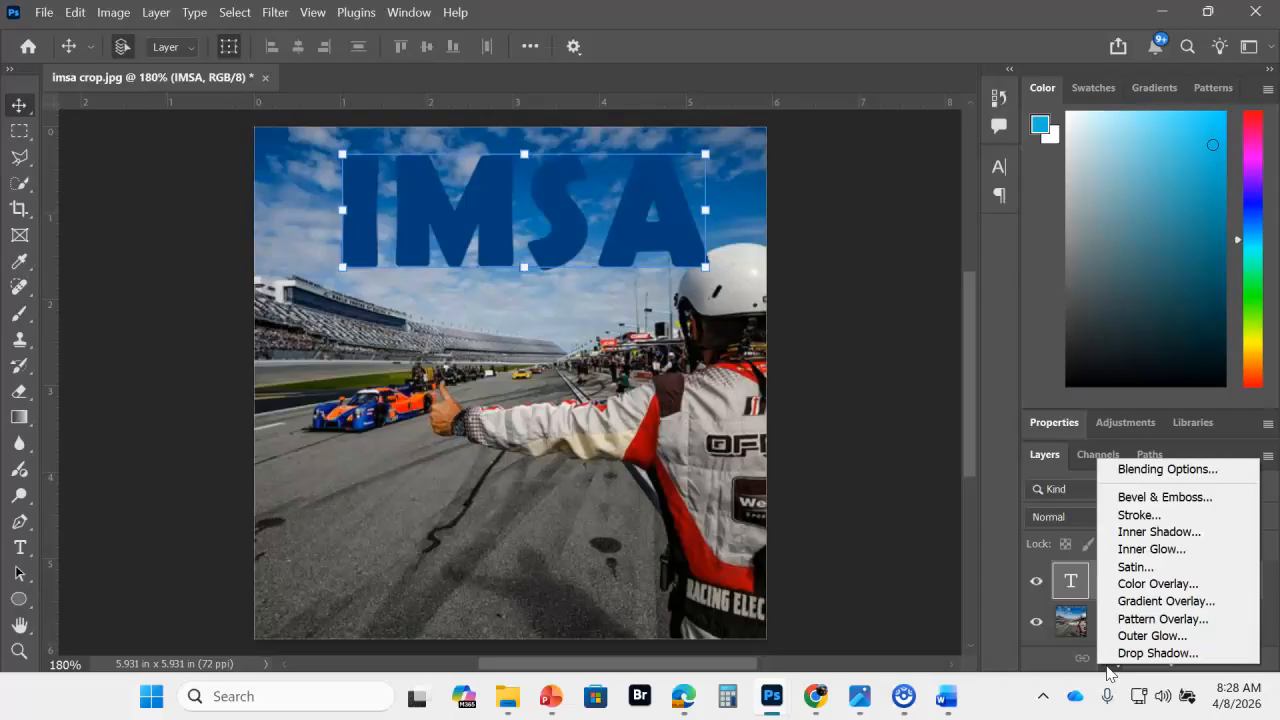
{"action": "left_click", "coordinate": [1141, 517]}
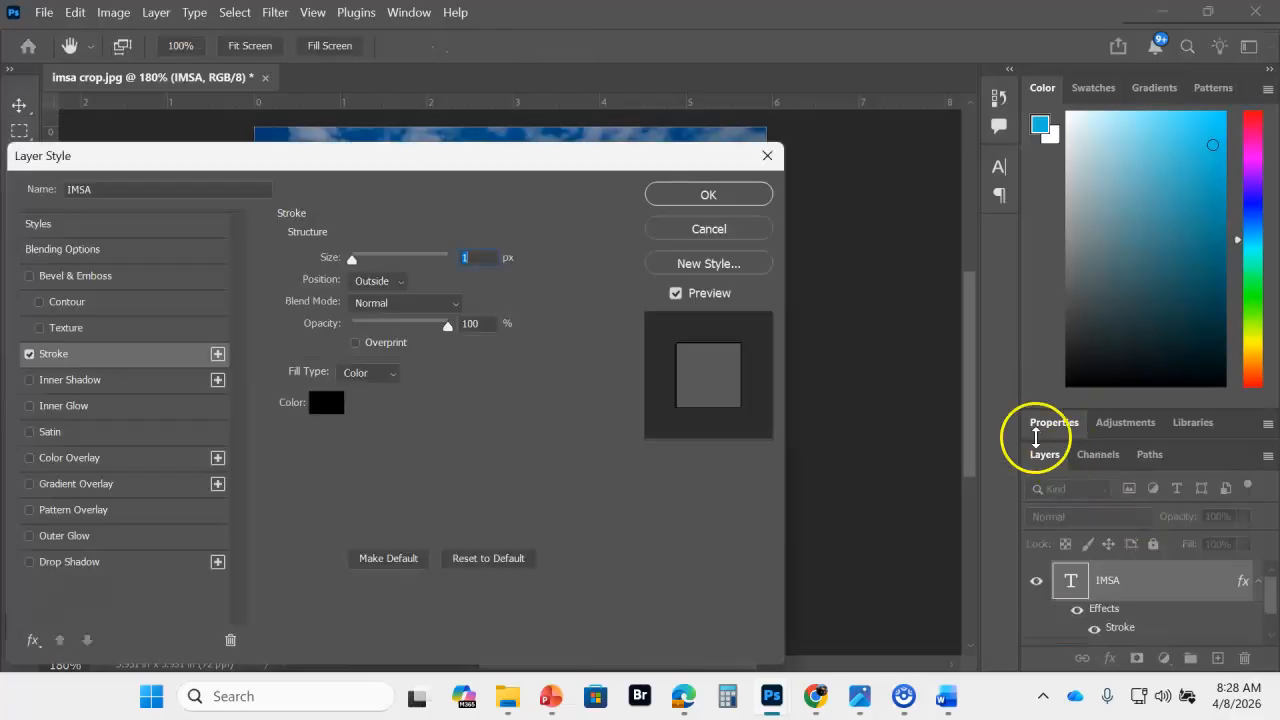
{"action": "left_click_drag", "start_coordinate": [480, 170], "coordinate": [997, 100]}
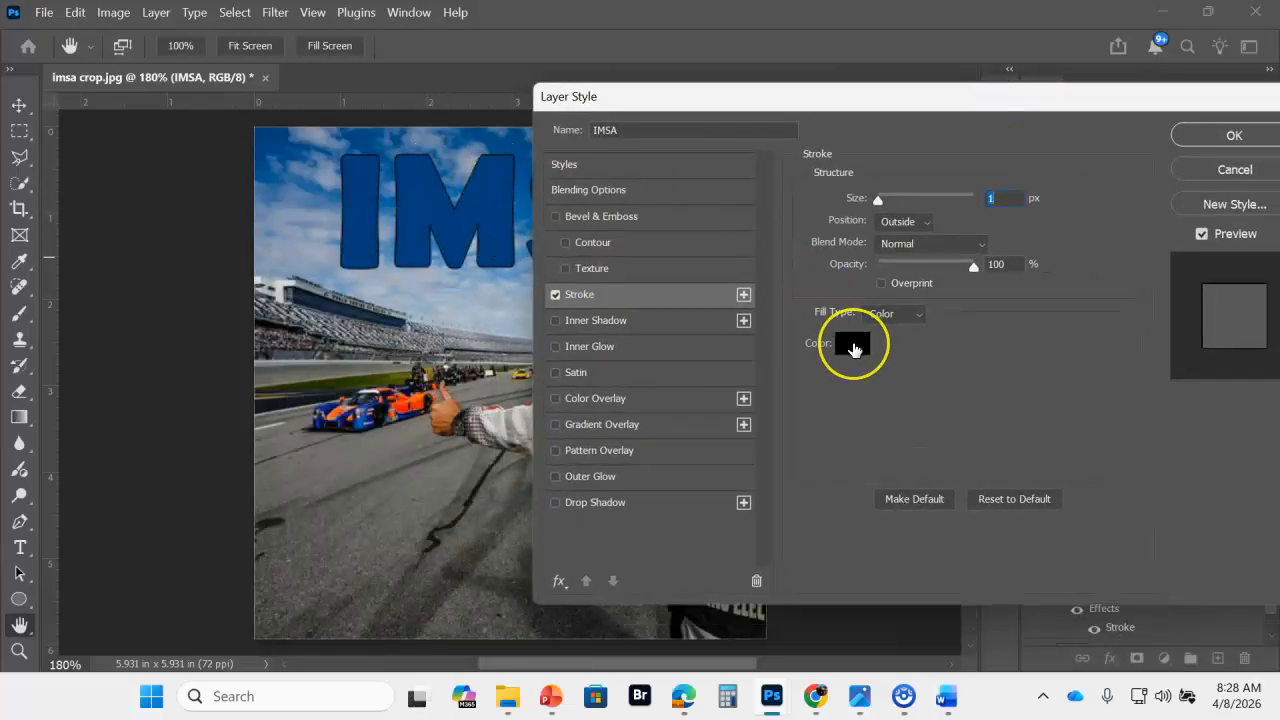
Set the stroke color of the IMSA text to a pale yellow-green
{"action": "left_click", "coordinate": [853, 344]}
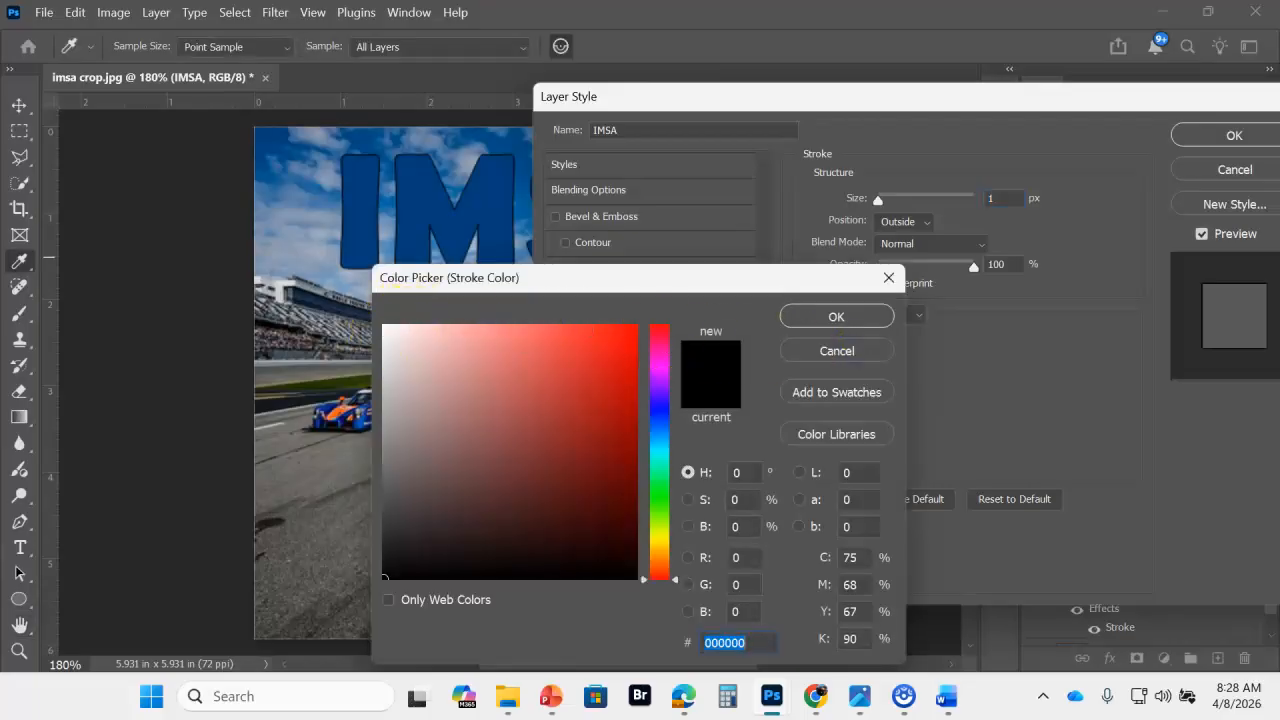
{"action": "left_click", "coordinate": [389, 335]}
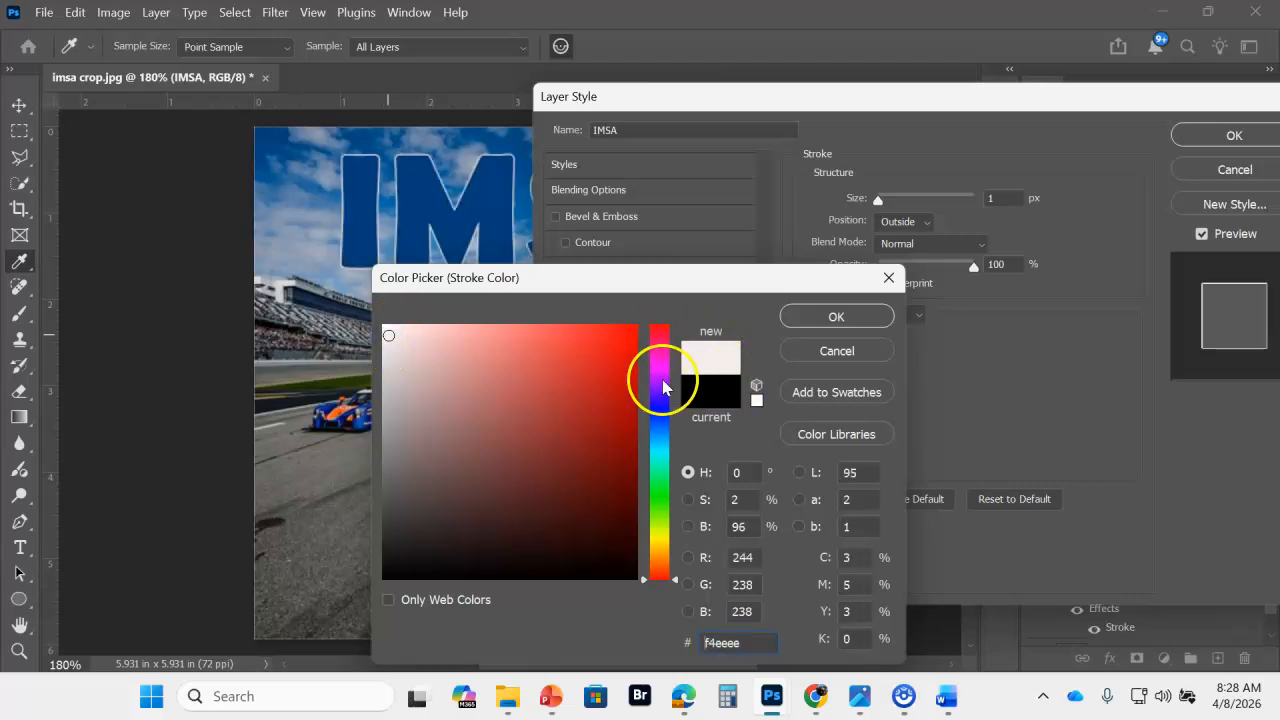
{"action": "left_click", "coordinate": [617, 333]}
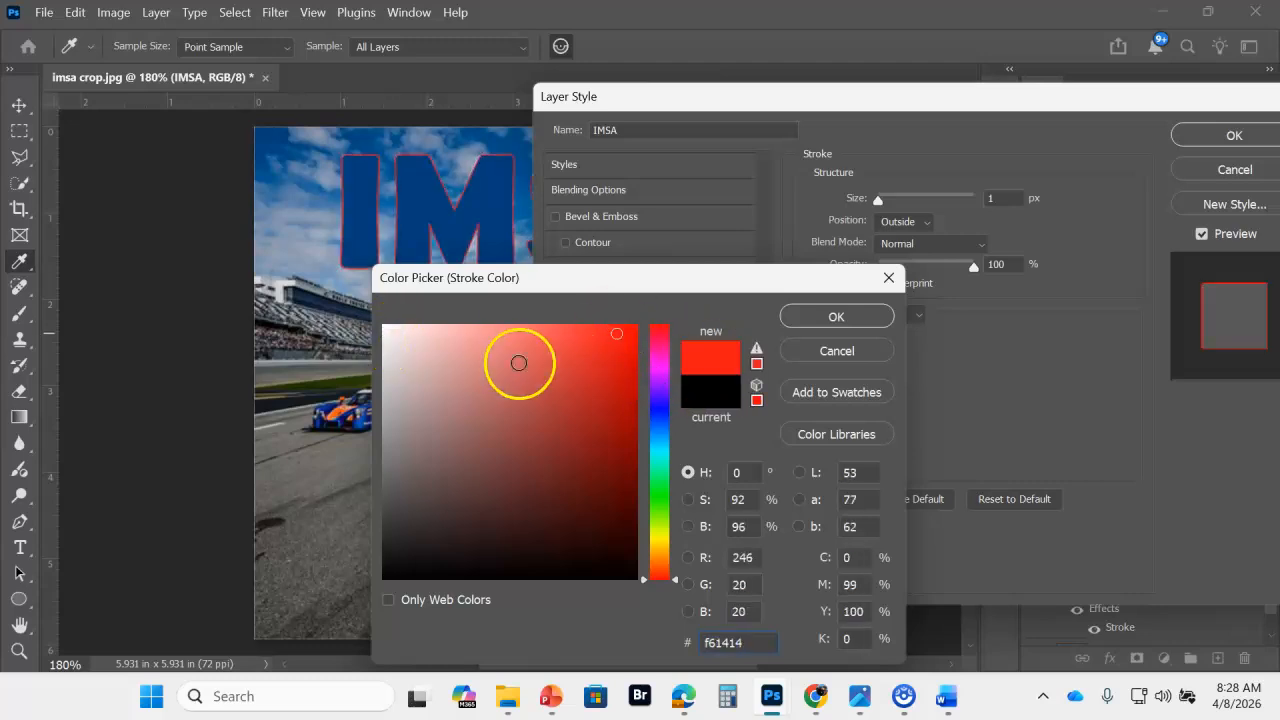
{"action": "left_click", "coordinate": [390, 333]}
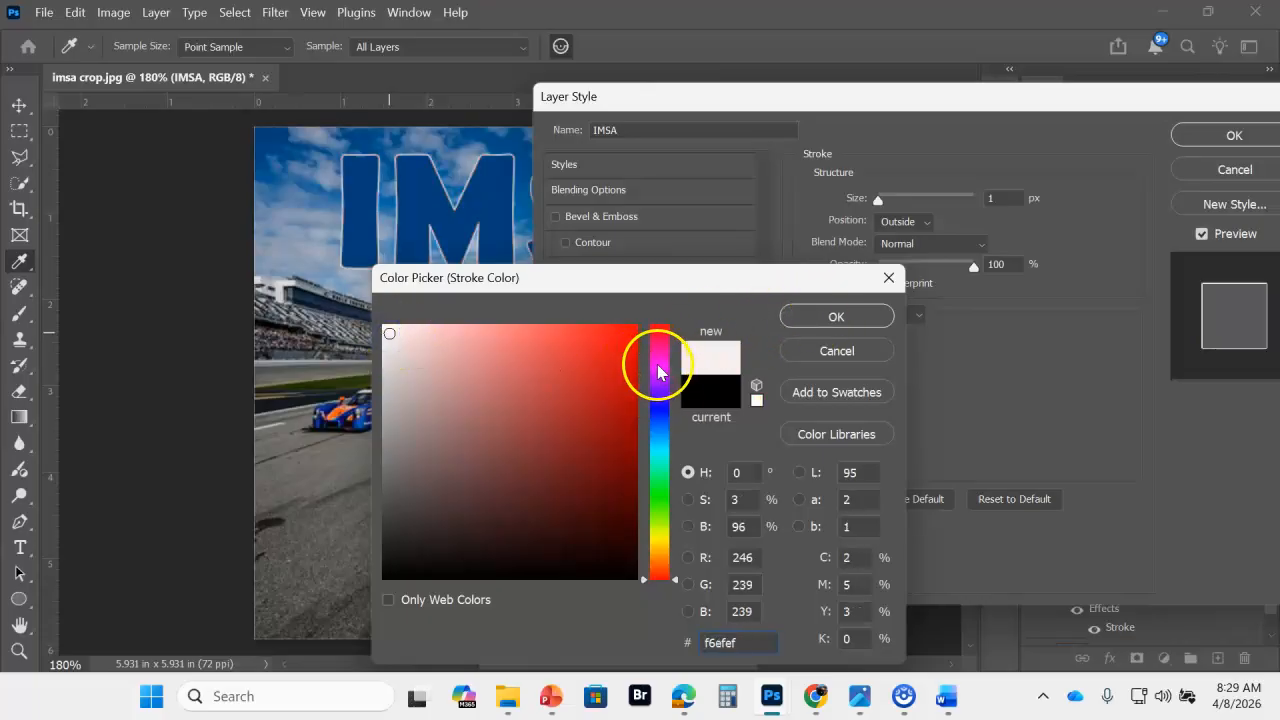
{"action": "left_click", "coordinate": [660, 532]}
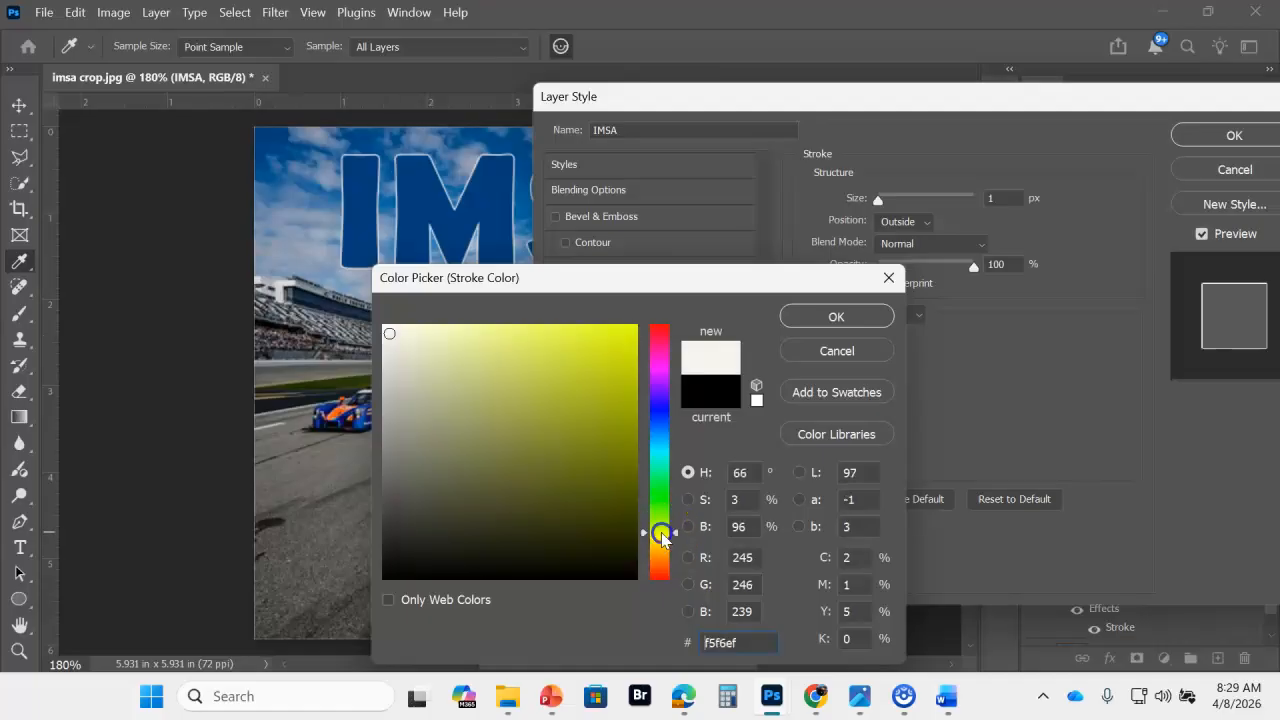
{"action": "left_click", "coordinate": [587, 333]}
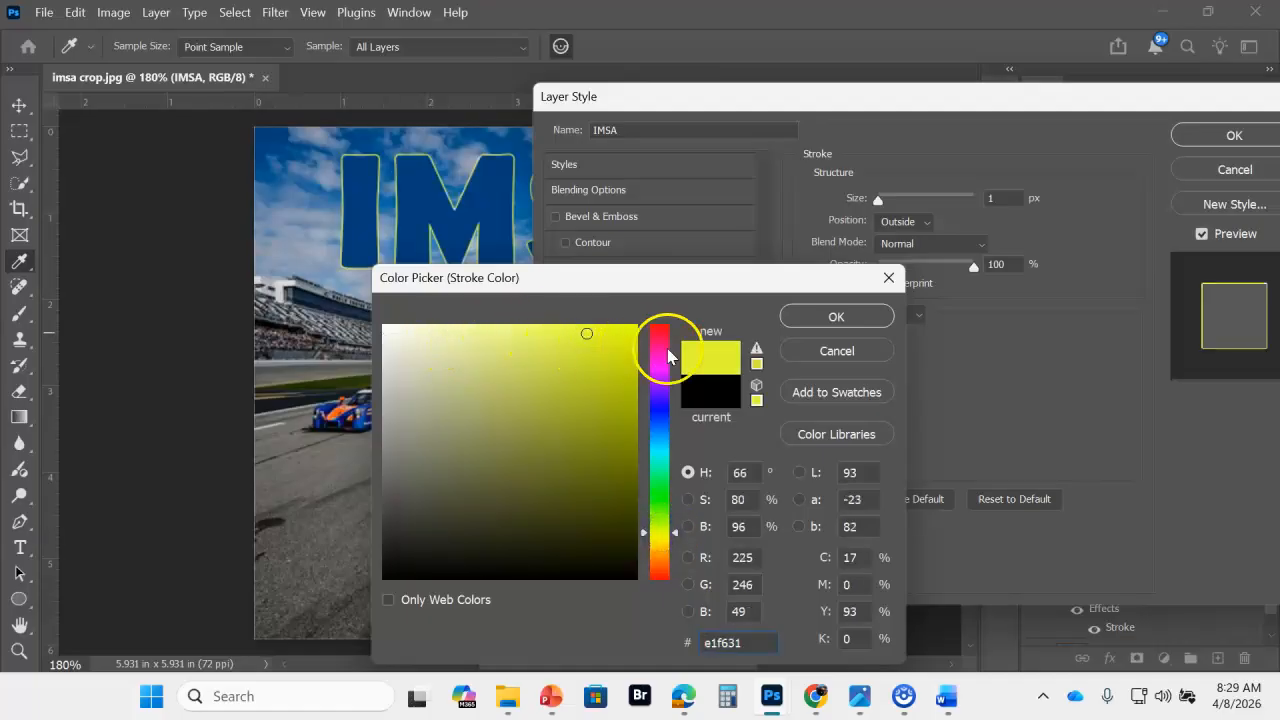
{"action": "left_click", "coordinate": [531, 377]}
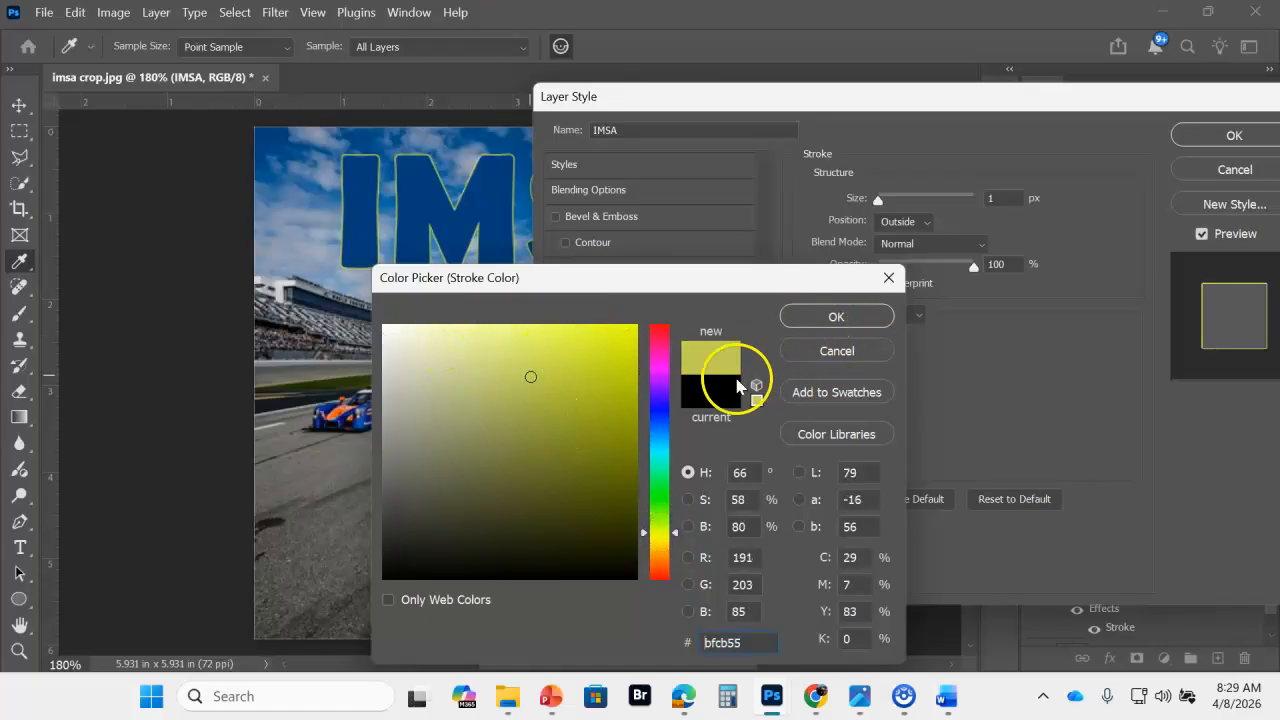
{"action": "left_click", "coordinate": [662, 530]}
{"action": "left_click", "coordinate": [500, 345]}
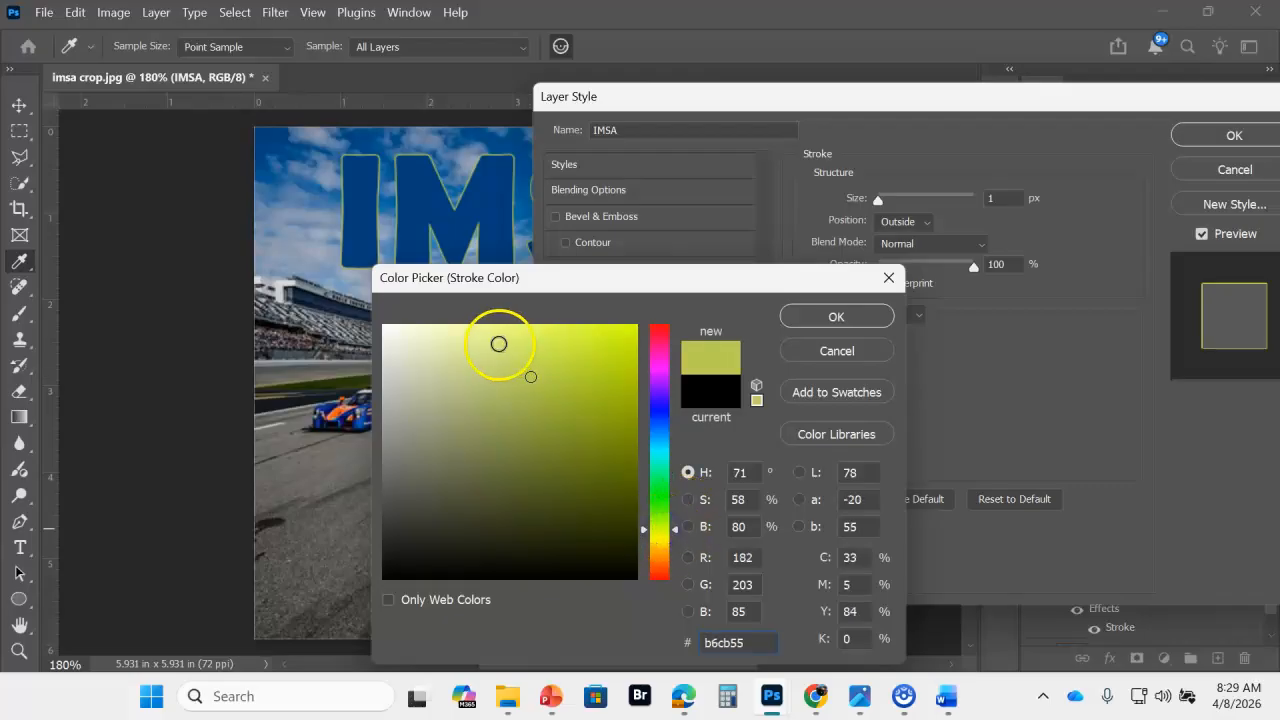
{"action": "left_click", "coordinate": [838, 317]}
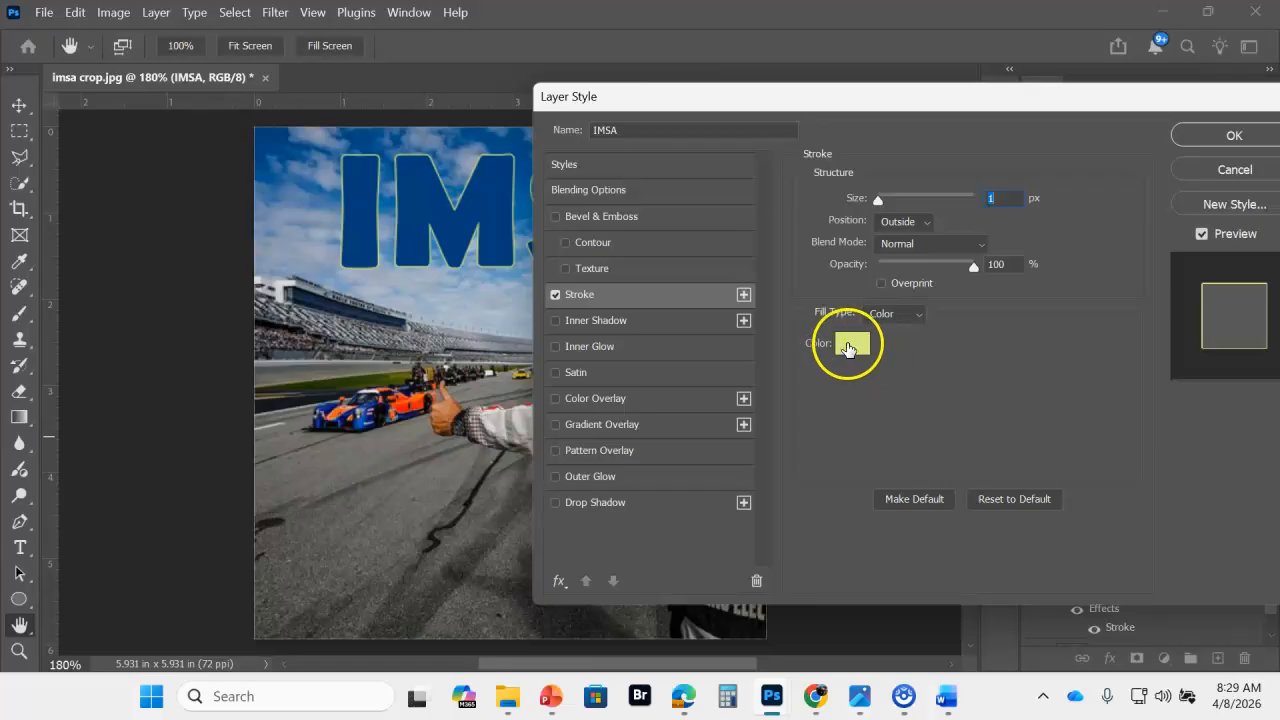
Try the Inside and Center positions for the stroke and set it back to Outside
{"action": "left_click", "coordinate": [912, 221]}
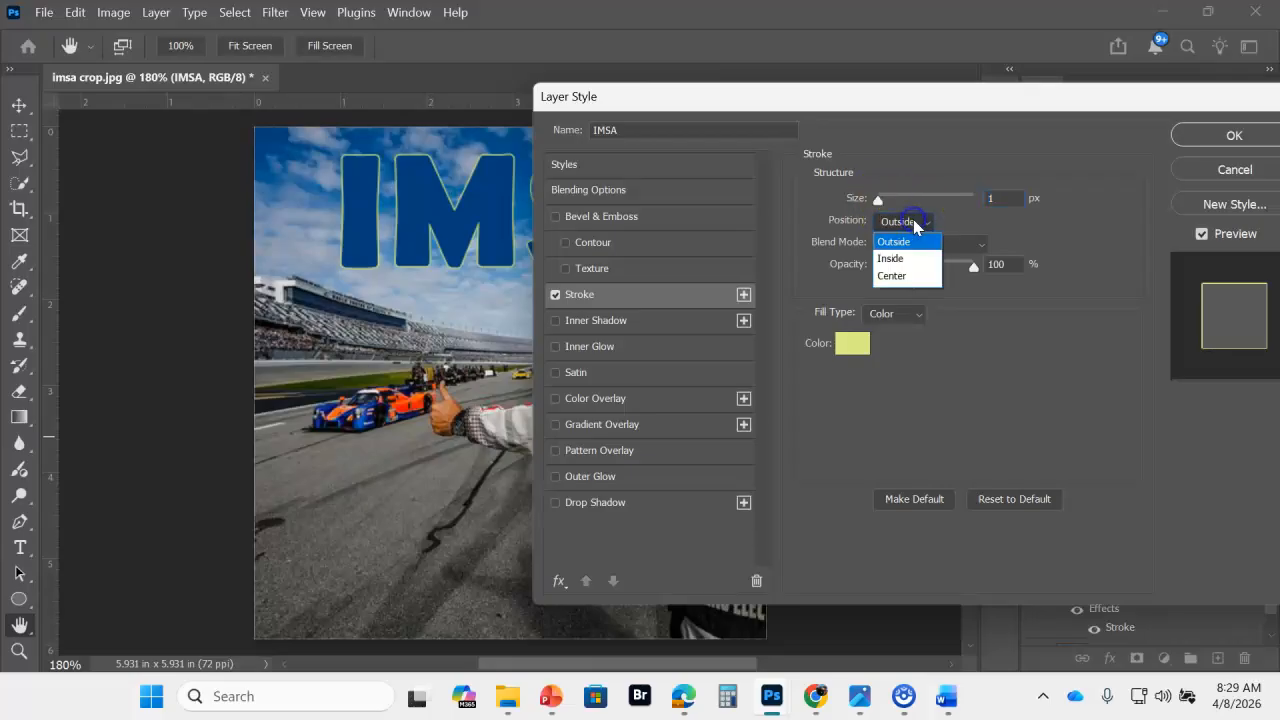
{"action": "left_click", "coordinate": [895, 258]}
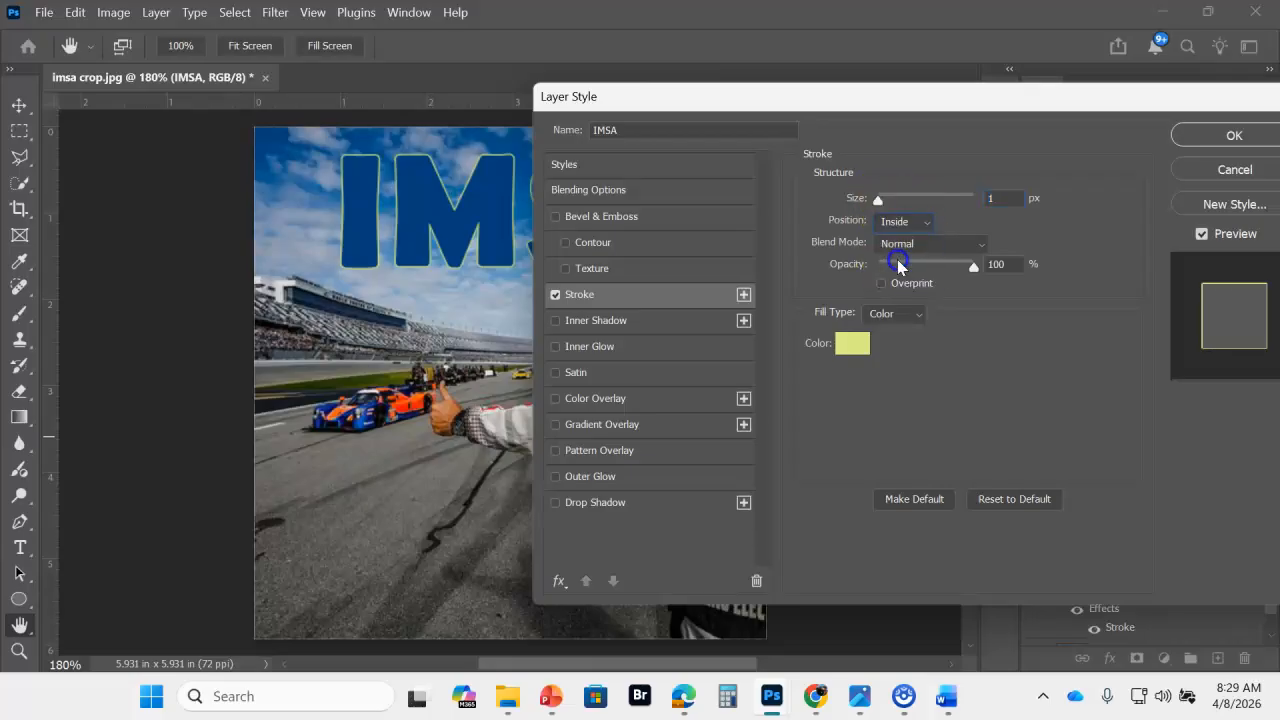
{"action": "left_click", "coordinate": [920, 226]}
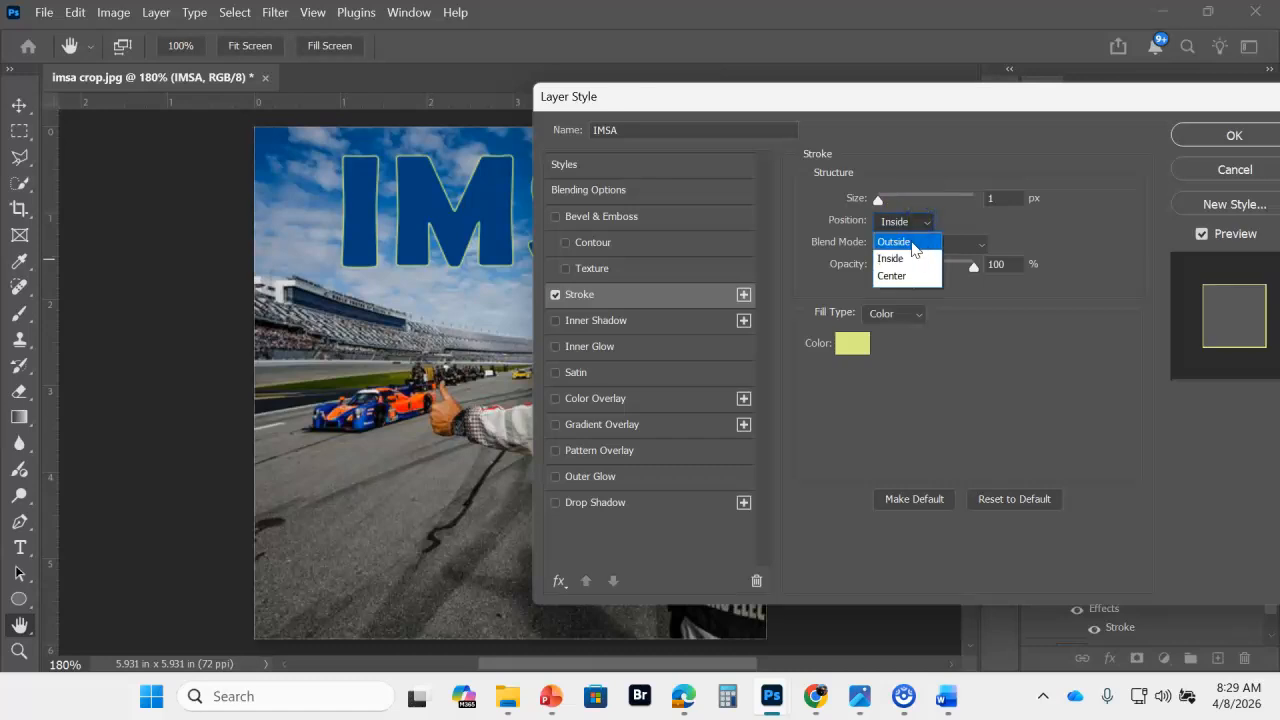
{"action": "left_click", "coordinate": [912, 276]}
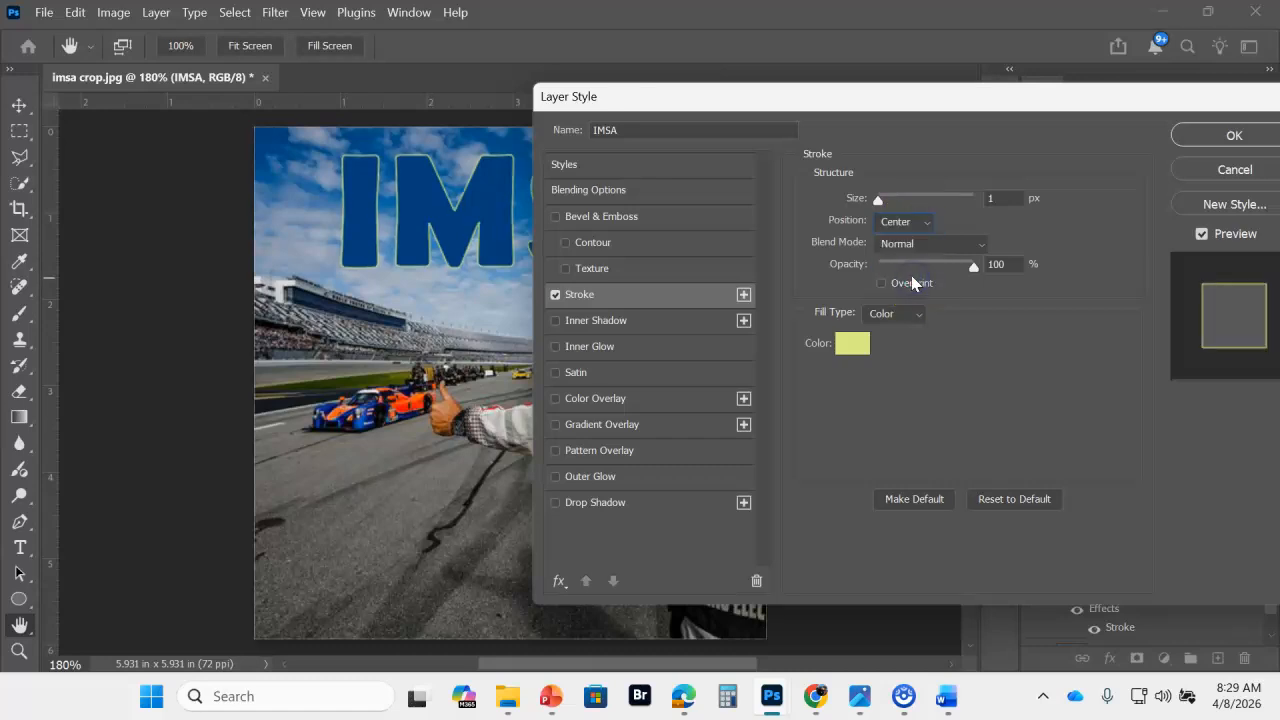
{"action": "left_click", "coordinate": [925, 224]}
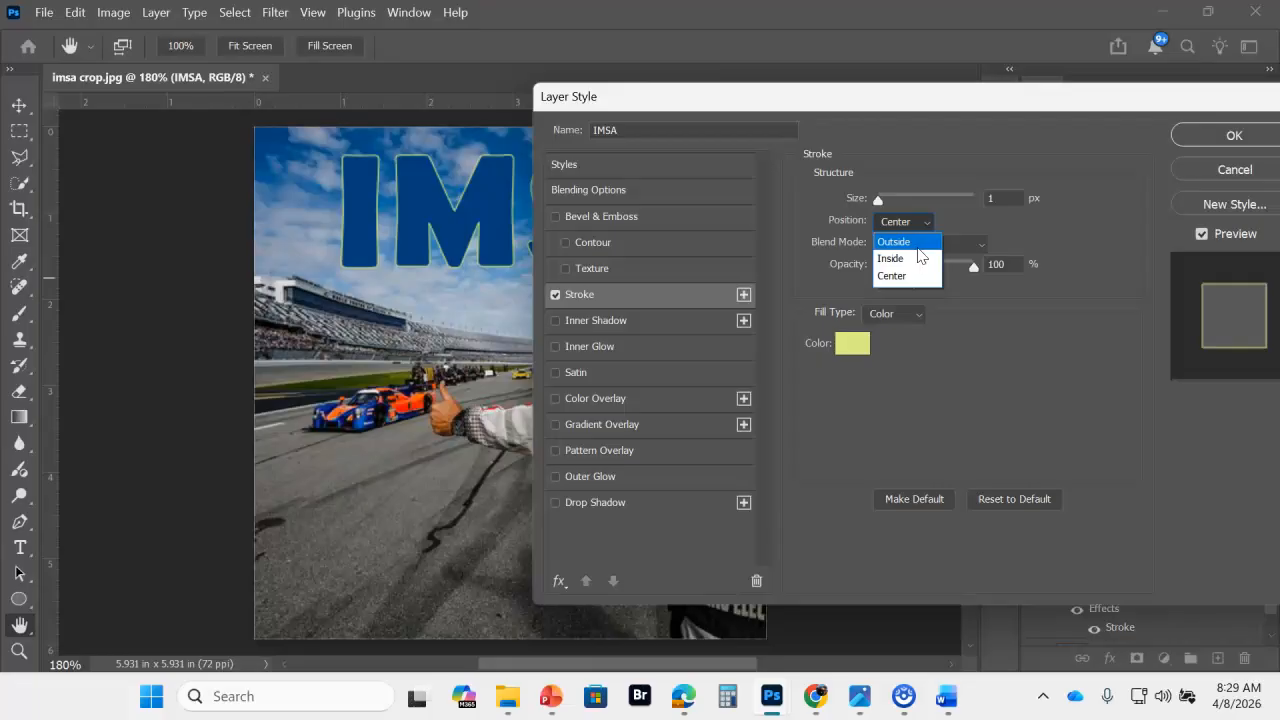
{"action": "left_click", "coordinate": [912, 244]}
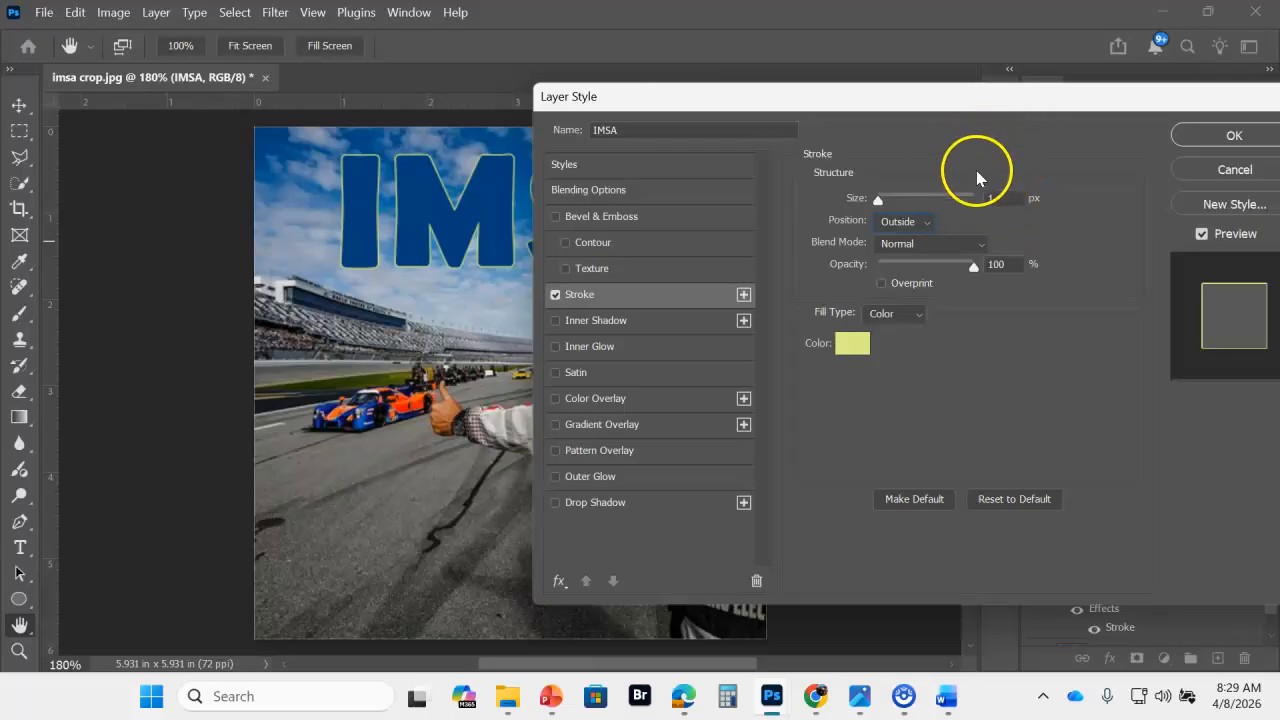
Try stroke sizes of 29, 5 and 1 px on the IMSA text, ending at 5 px
{"action": "left_click_drag", "start_coordinate": [897, 202], "coordinate": [895, 203]}
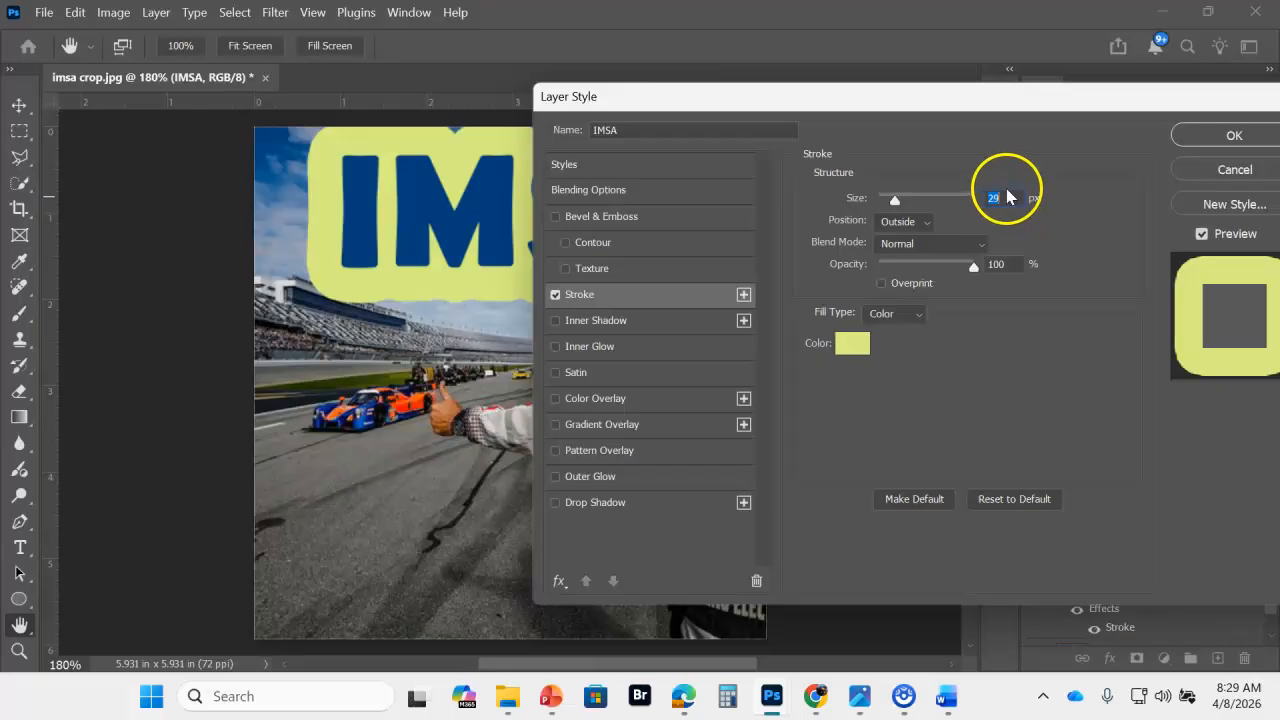
{"action": "type", "text": "5"}
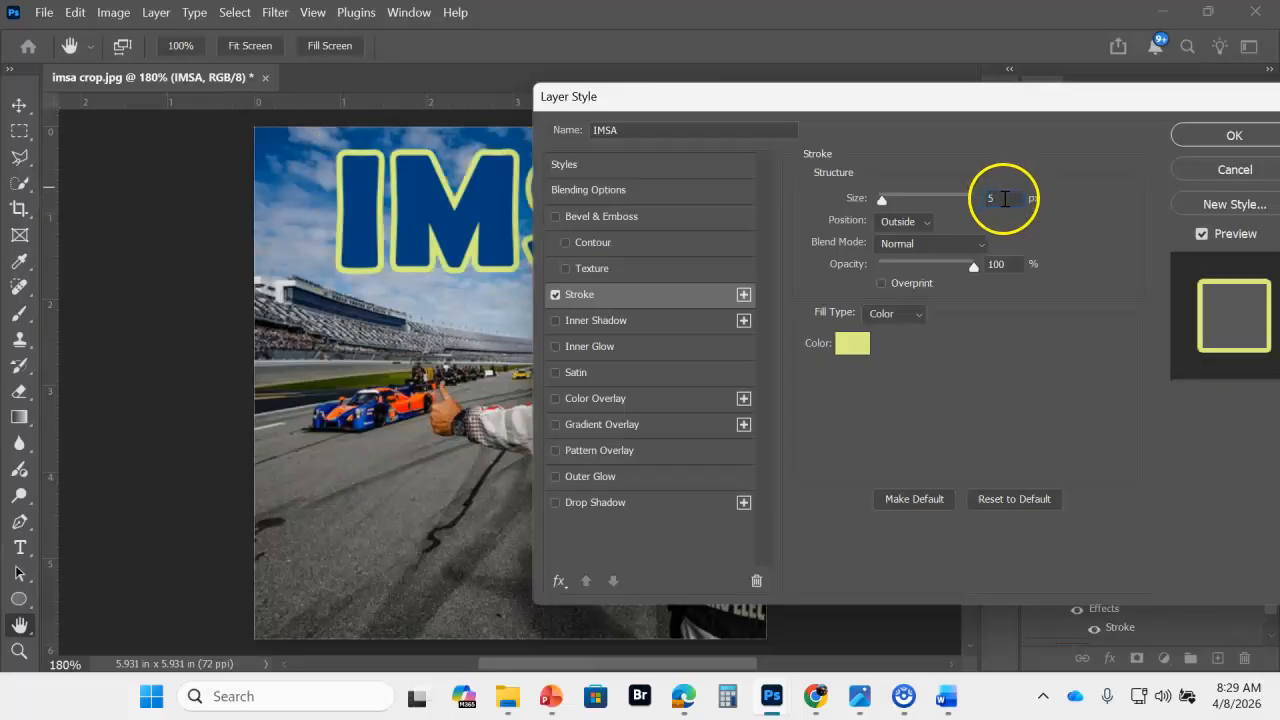
{"action": "mouse_move", "coordinate": [885, 198]}
{"action": "left_mouse_down"}
{"action": "mouse_move", "coordinate": [981, 190]}
{"action": "mouse_move", "coordinate": [864, 205]}
{"action": "left_mouse_up"}
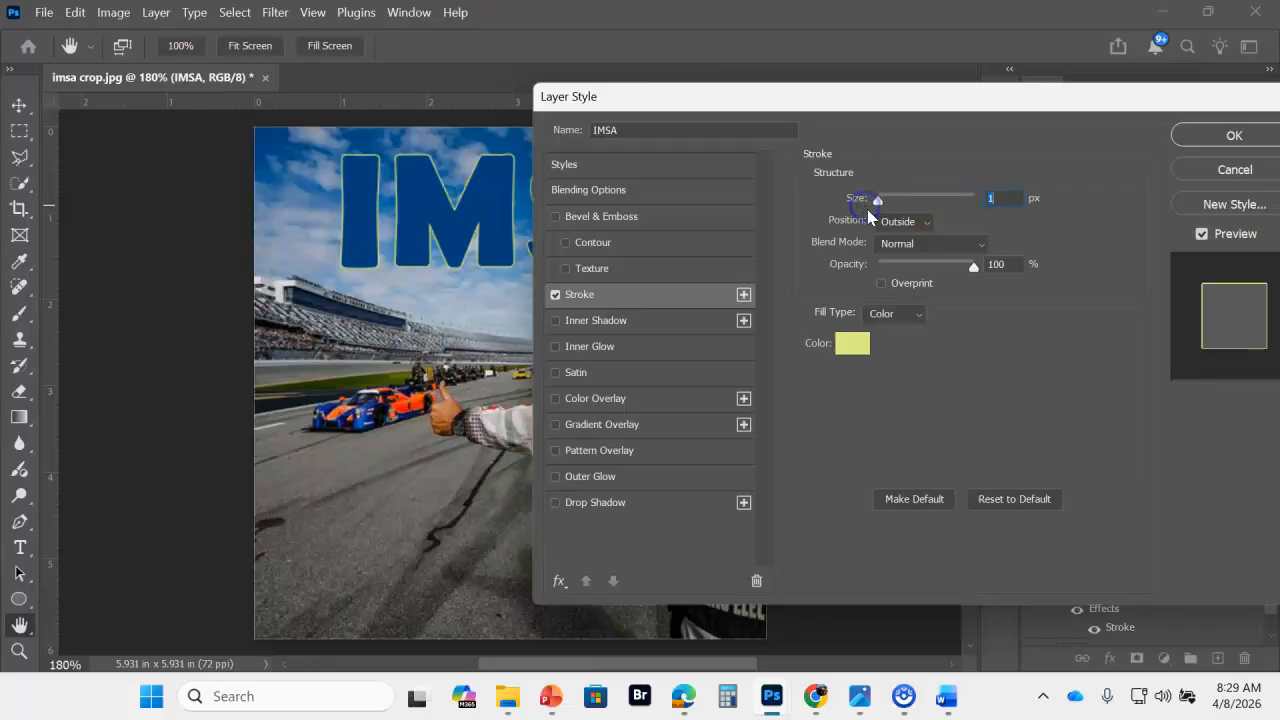
{"action": "left_click_drag", "start_coordinate": [879, 199], "coordinate": [884, 199]}
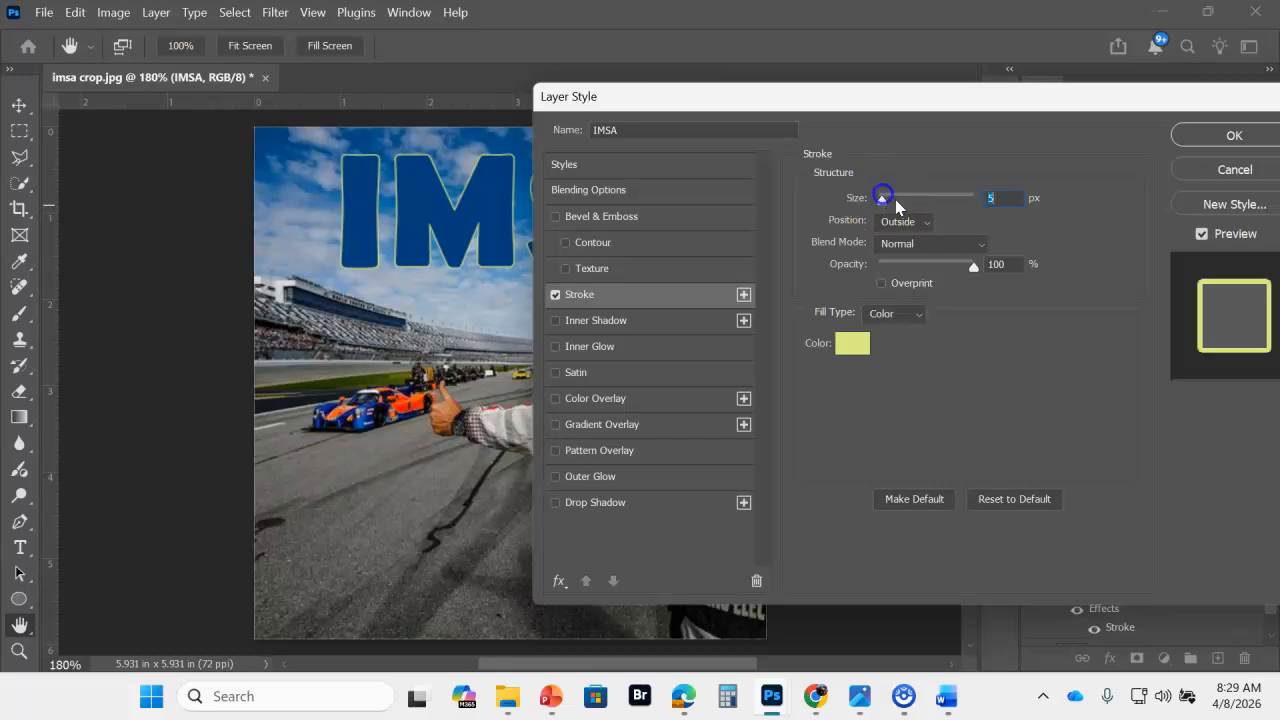
Set the stroke size of the IMSA text to 3 px
{"action": "left_click_drag", "start_coordinate": [1015, 201], "coordinate": [932, 198]}
{"action": "type", "text": "3"}
{"action": "left_click", "coordinate": [1113, 321]}
{"action": "left_click", "coordinate": [1058, 352]}
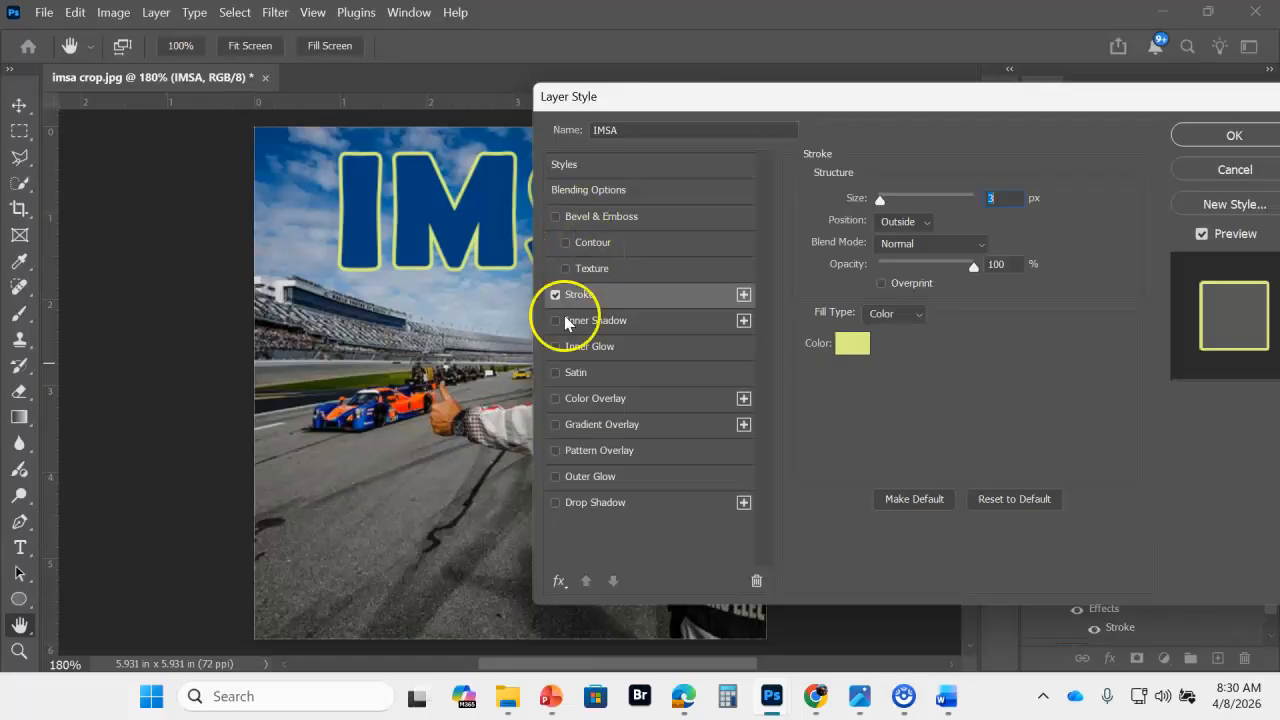
Add a drop shadow to the IMSA text and set its angle to 148°
{"action": "left_click", "coordinate": [556, 502]}
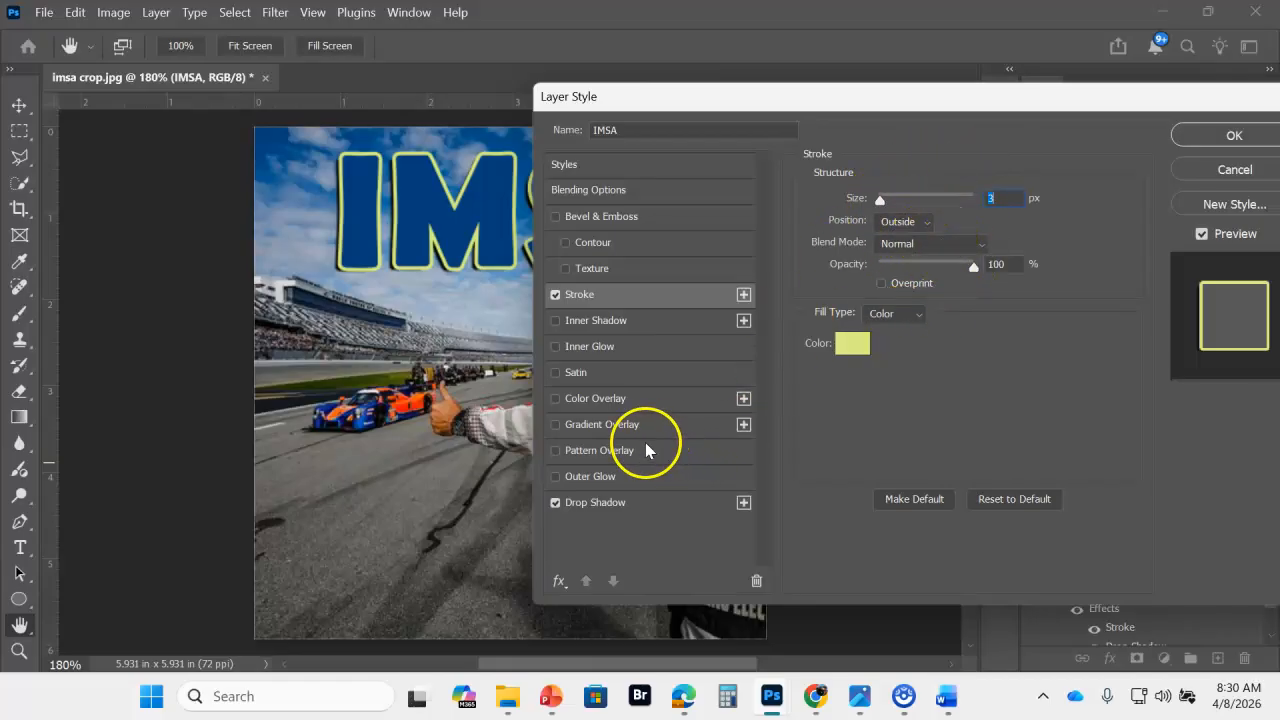
{"action": "left_click", "coordinate": [595, 502]}
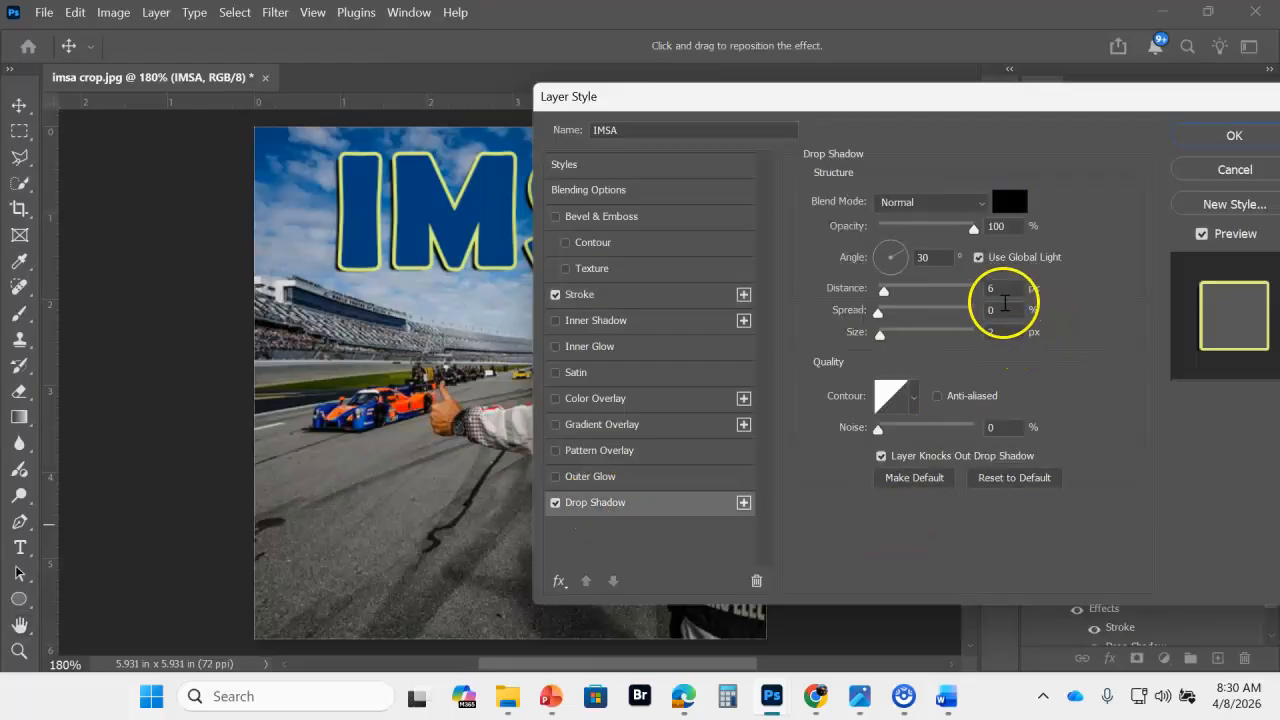
{"action": "left_click_drag", "start_coordinate": [900, 257], "coordinate": [900, 280]}
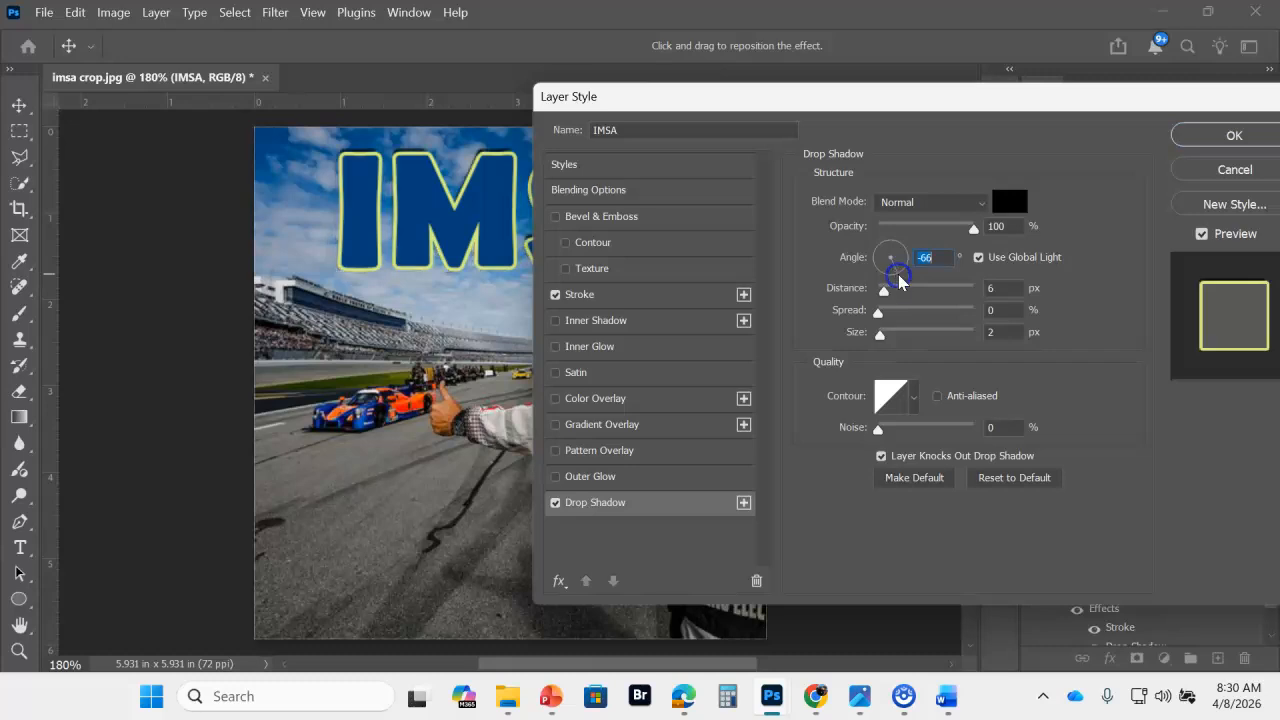
{"action": "left_click", "coordinate": [898, 276]}
{"action": "left_click_drag", "start_coordinate": [898, 276], "coordinate": [871, 249]}
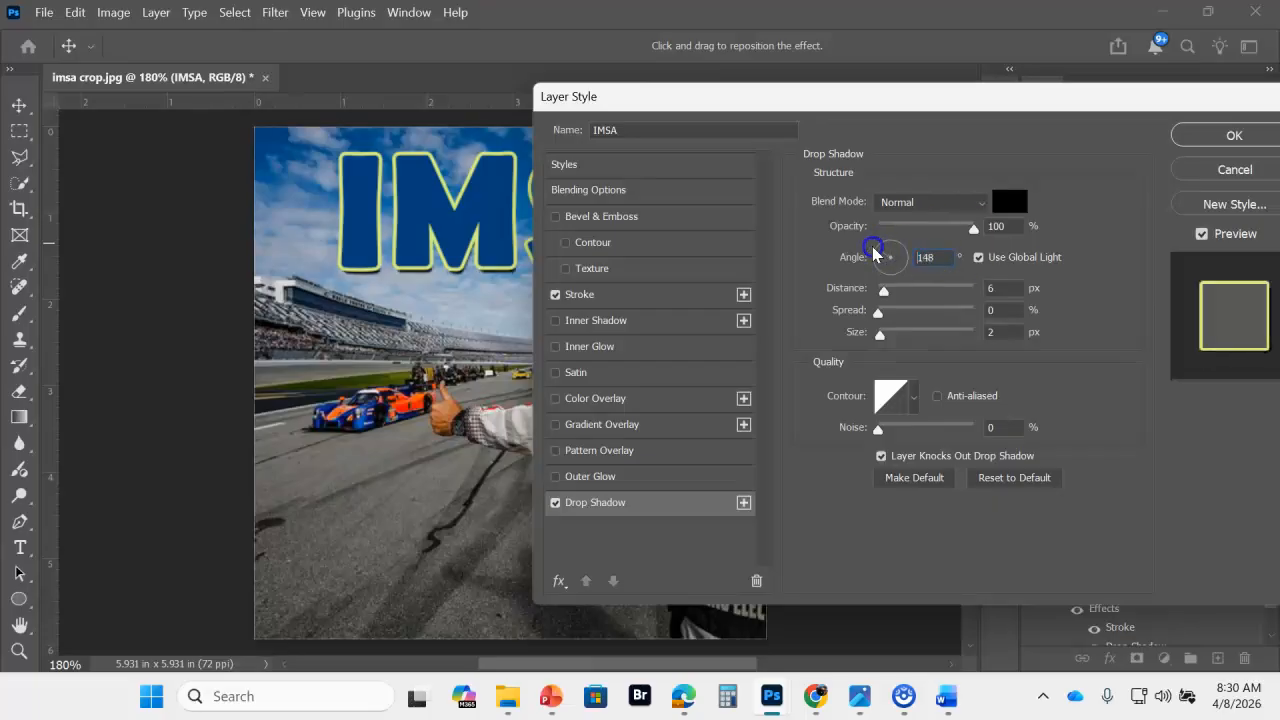
Set the drop shadow's opacity to 98% and its distance to 9 px, and apply the layer style
{"action": "mouse_move", "coordinate": [955, 237]}
{"action": "left_mouse_down"}
{"action": "mouse_move", "coordinate": [977, 229]}
{"action": "mouse_move", "coordinate": [924, 233]}
{"action": "mouse_move", "coordinate": [977, 229]}
{"action": "left_mouse_up"}
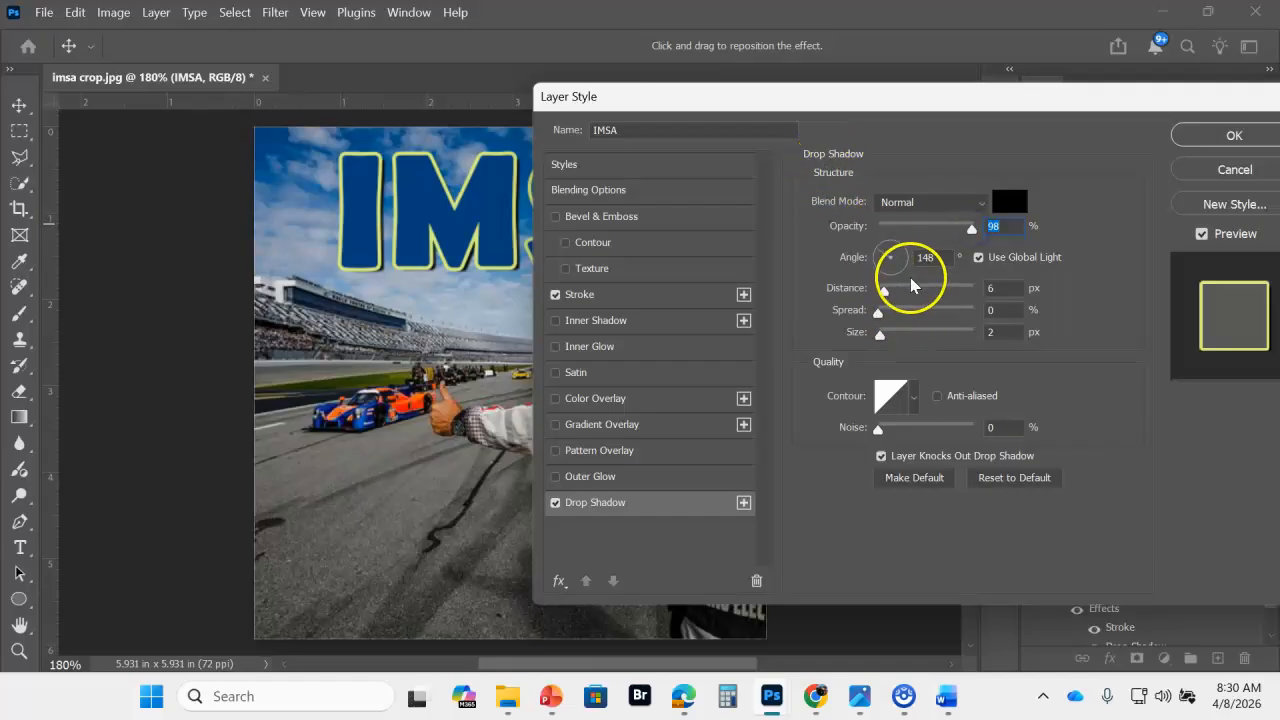
{"action": "mouse_move", "coordinate": [883, 292]}
{"action": "left_mouse_down"}
{"action": "mouse_move", "coordinate": [895, 312]}
{"action": "mouse_move", "coordinate": [876, 310]}
{"action": "left_mouse_up"}
{"action": "left_click_drag", "start_coordinate": [914, 109], "coordinate": [520, 322]}
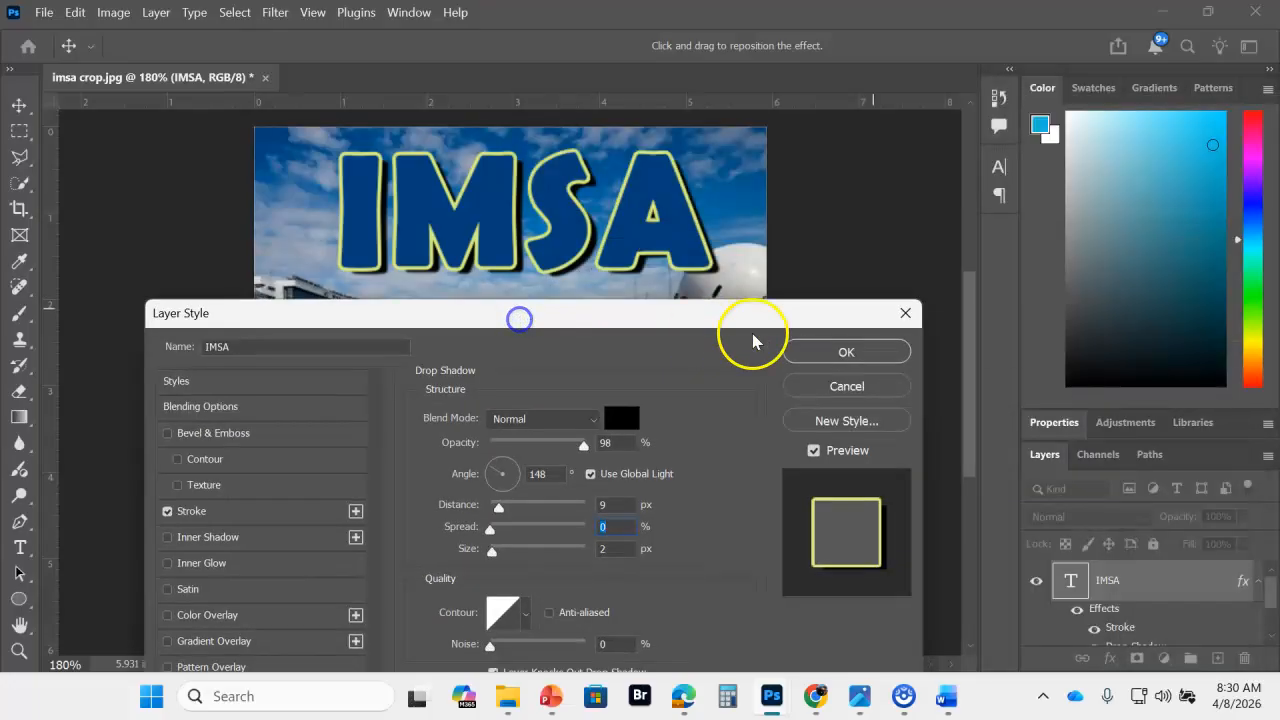
{"action": "left_click", "coordinate": [845, 351]}
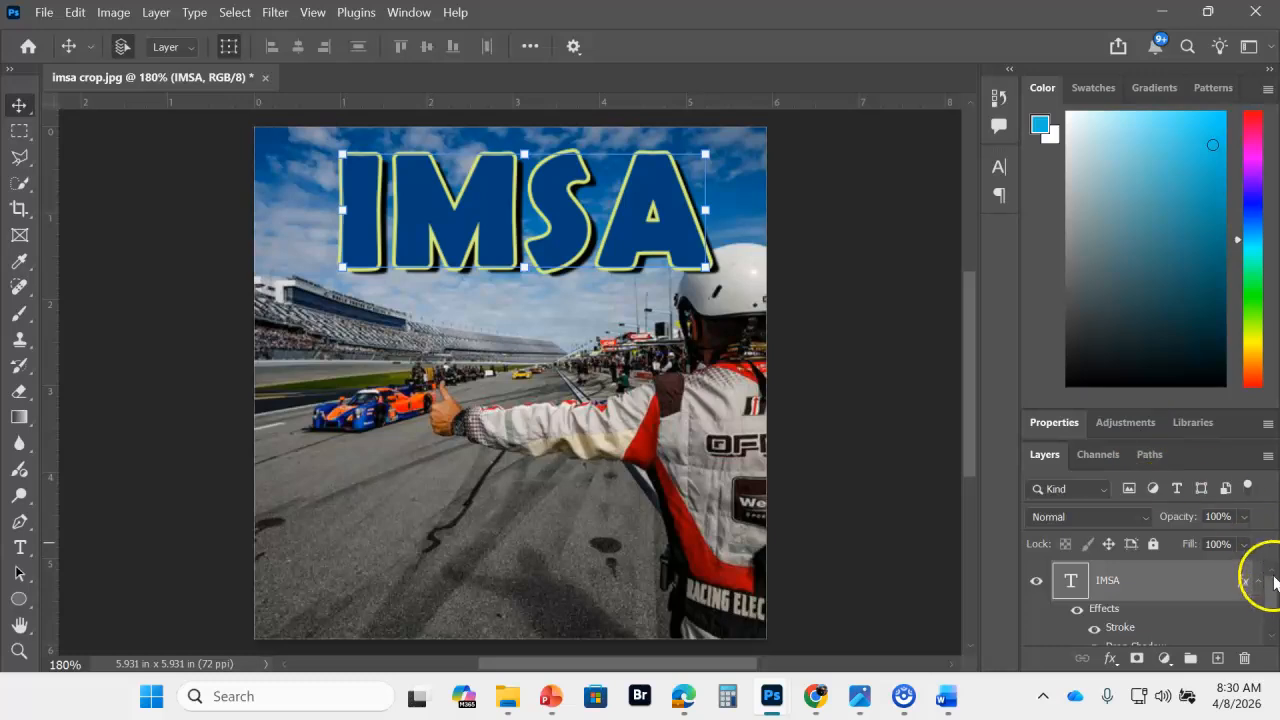
Hide the IMSA layer's drop shadow, and toggle its stroke and all its effects off and back on to compare
{"action": "left_click_drag", "start_coordinate": [1273, 582], "coordinate": [1271, 594]}
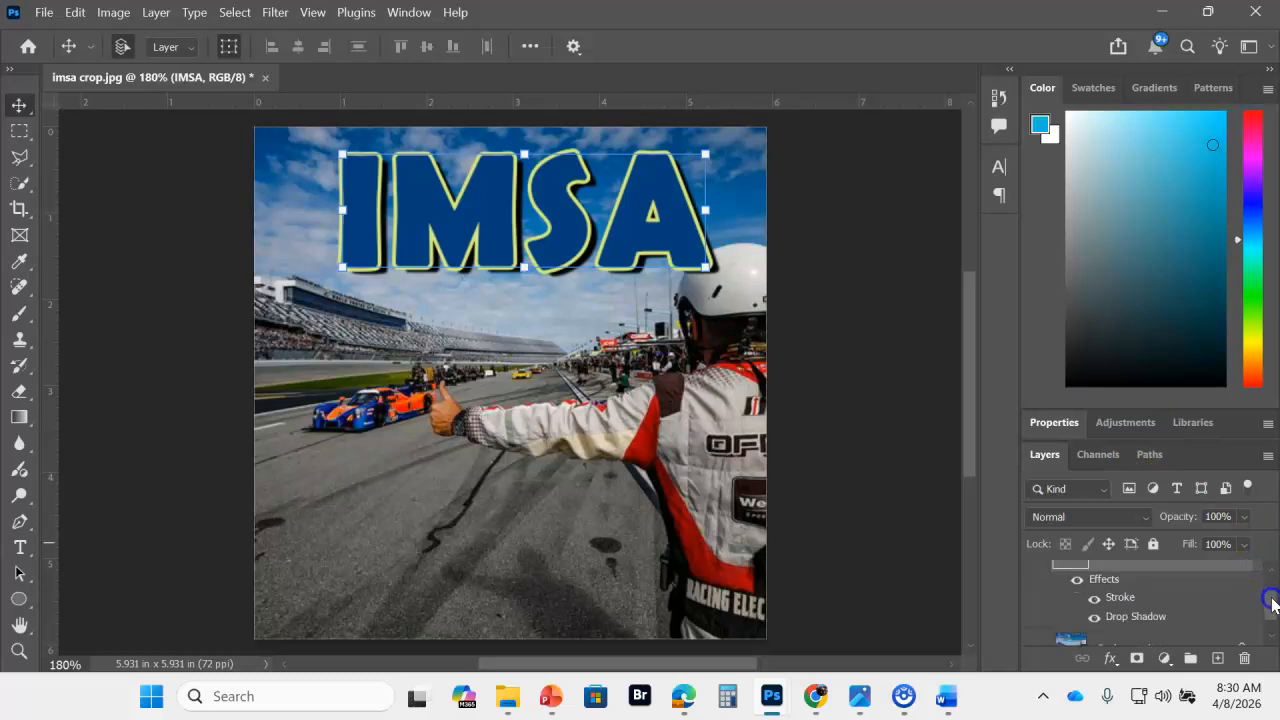
{"action": "left_click", "coordinate": [1095, 601]}
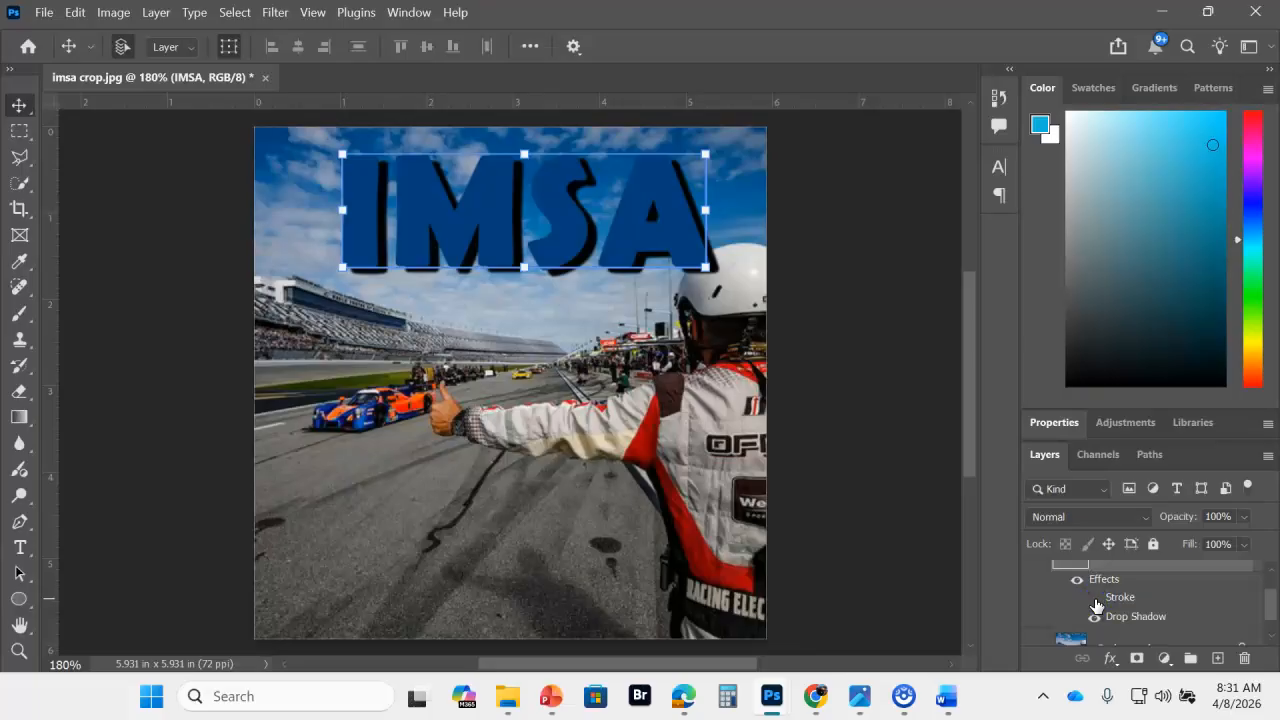
{"action": "left_click", "coordinate": [1095, 599]}
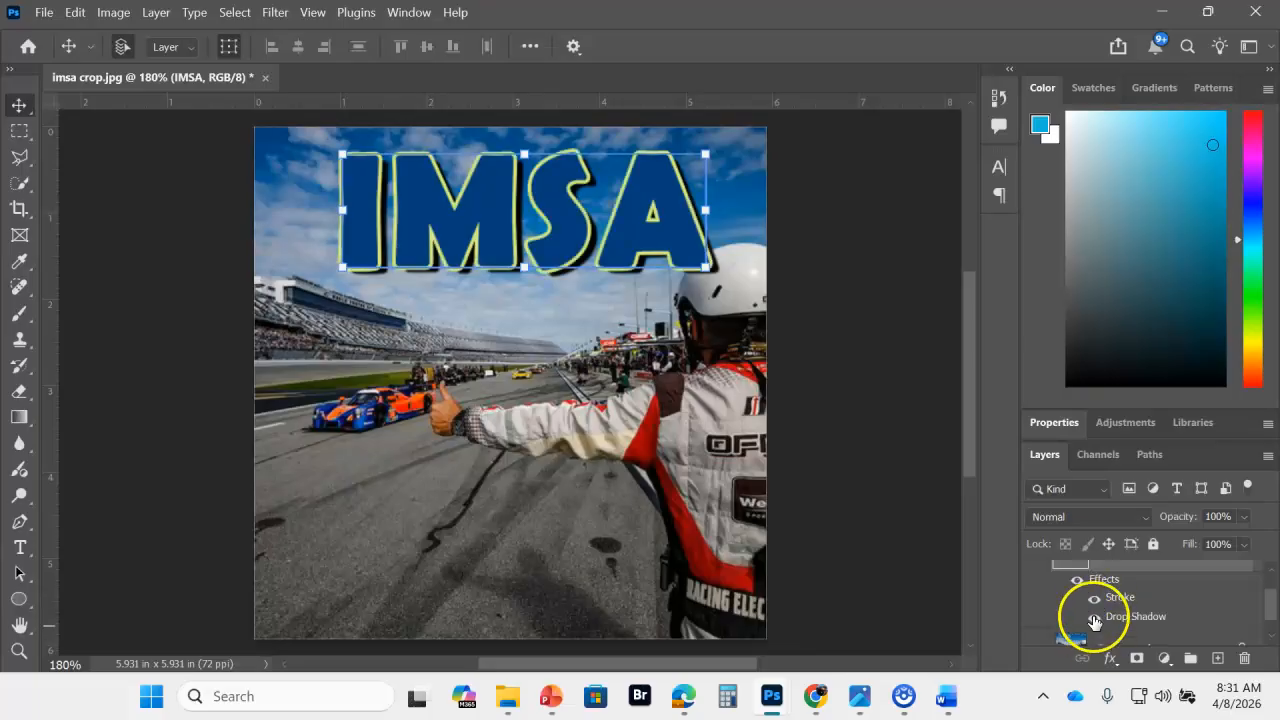
{"action": "left_click", "coordinate": [1095, 620]}
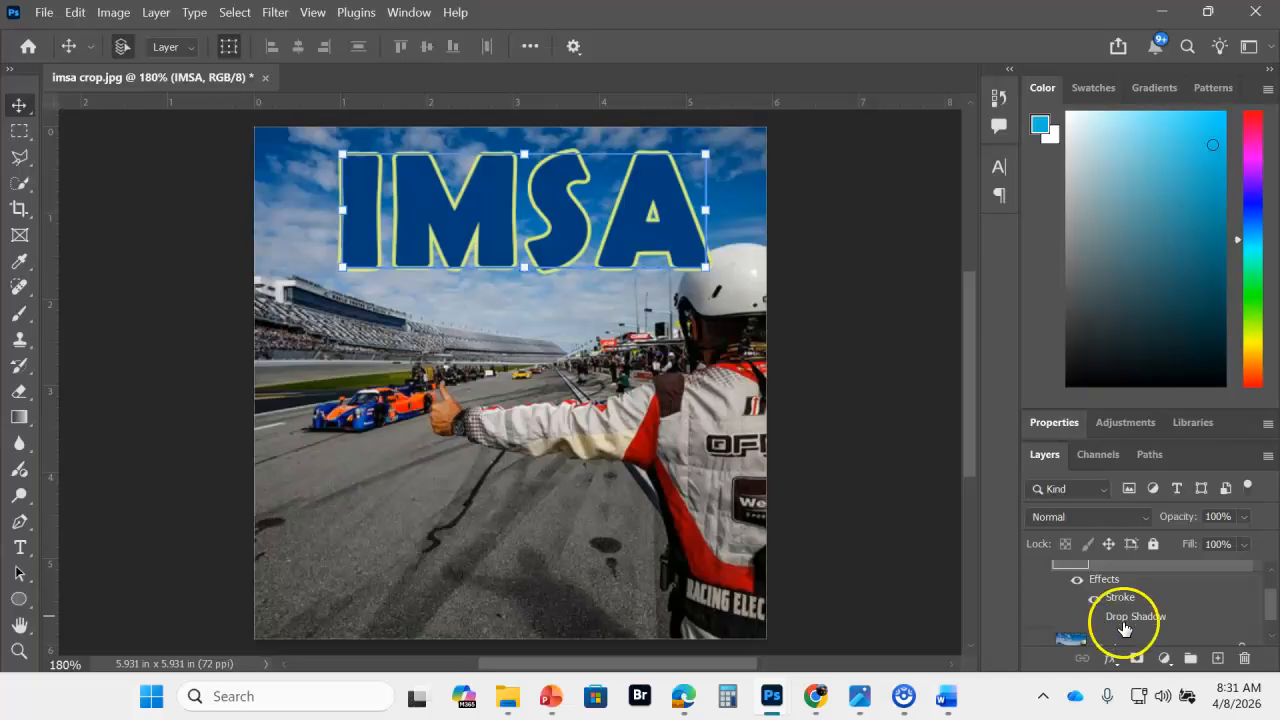
{"action": "left_click", "coordinate": [1076, 581]}
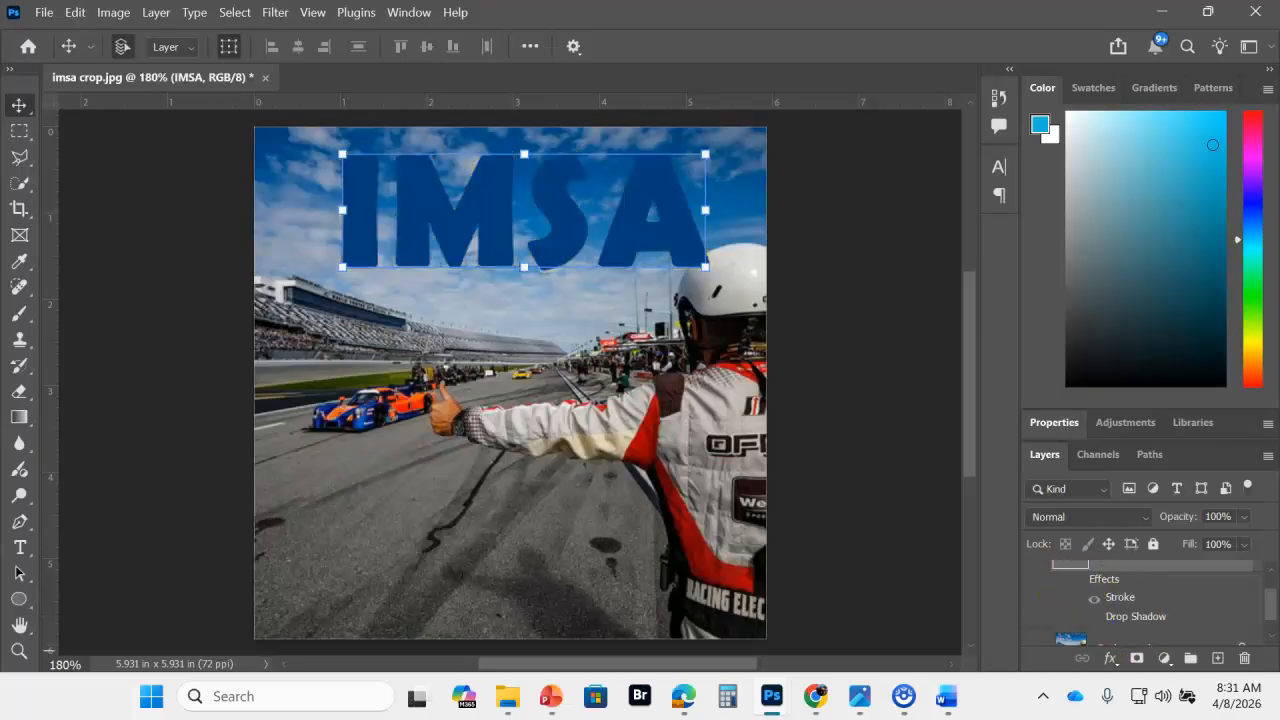
{"action": "left_click", "coordinate": [1076, 580]}
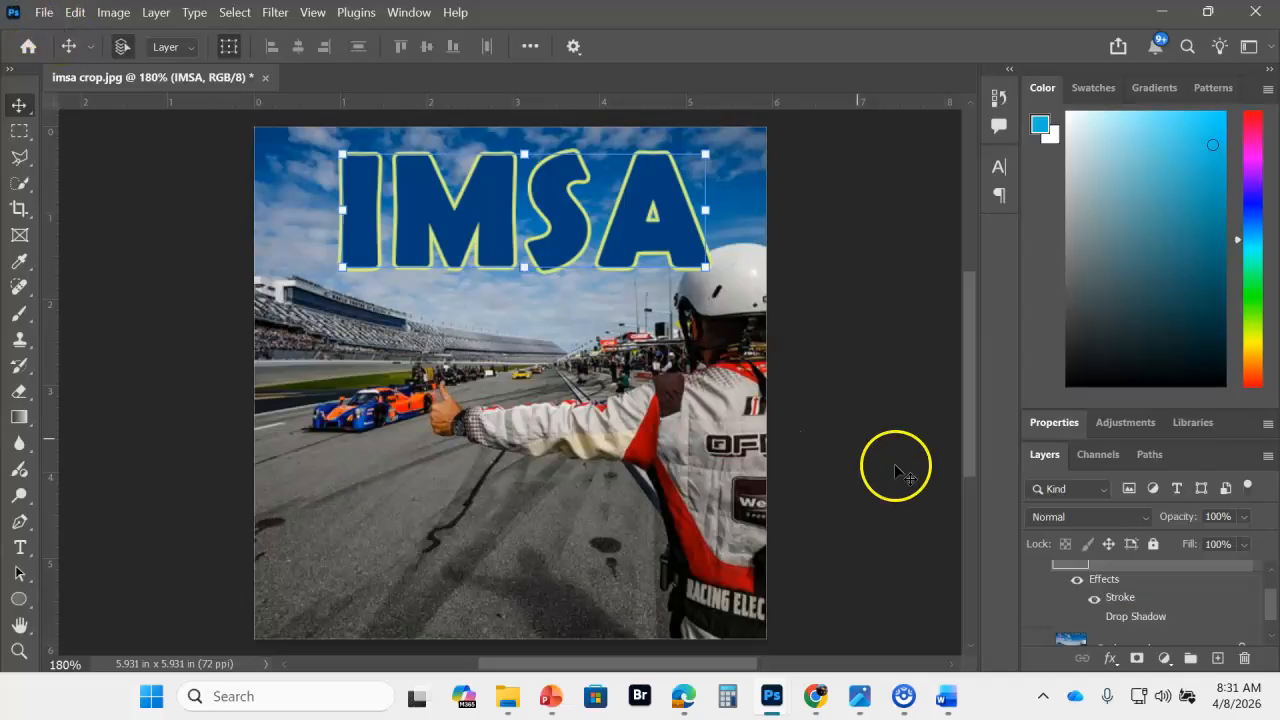
{"action": "left_click", "coordinate": [44, 12]}
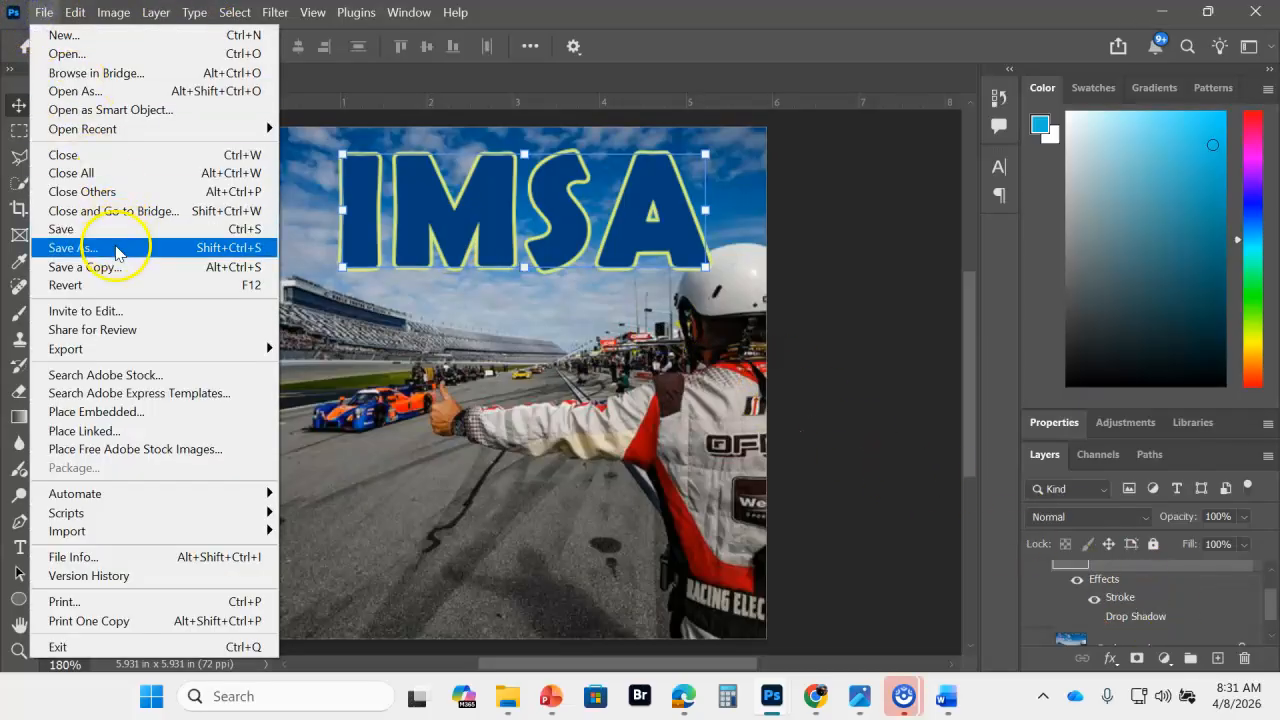
{"action": "left_click", "coordinate": [116, 248]}
{"action": "left_click", "coordinate": [686, 287]}
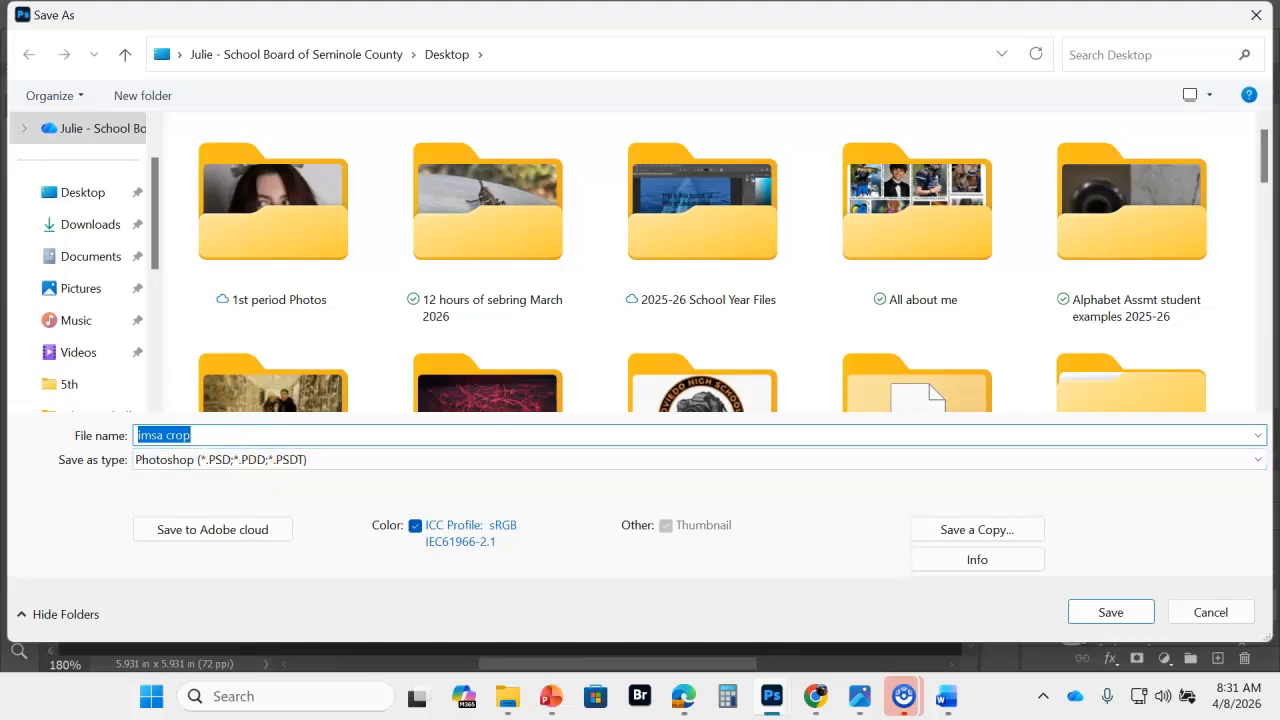
{"action": "left_click", "coordinate": [1190, 612]}
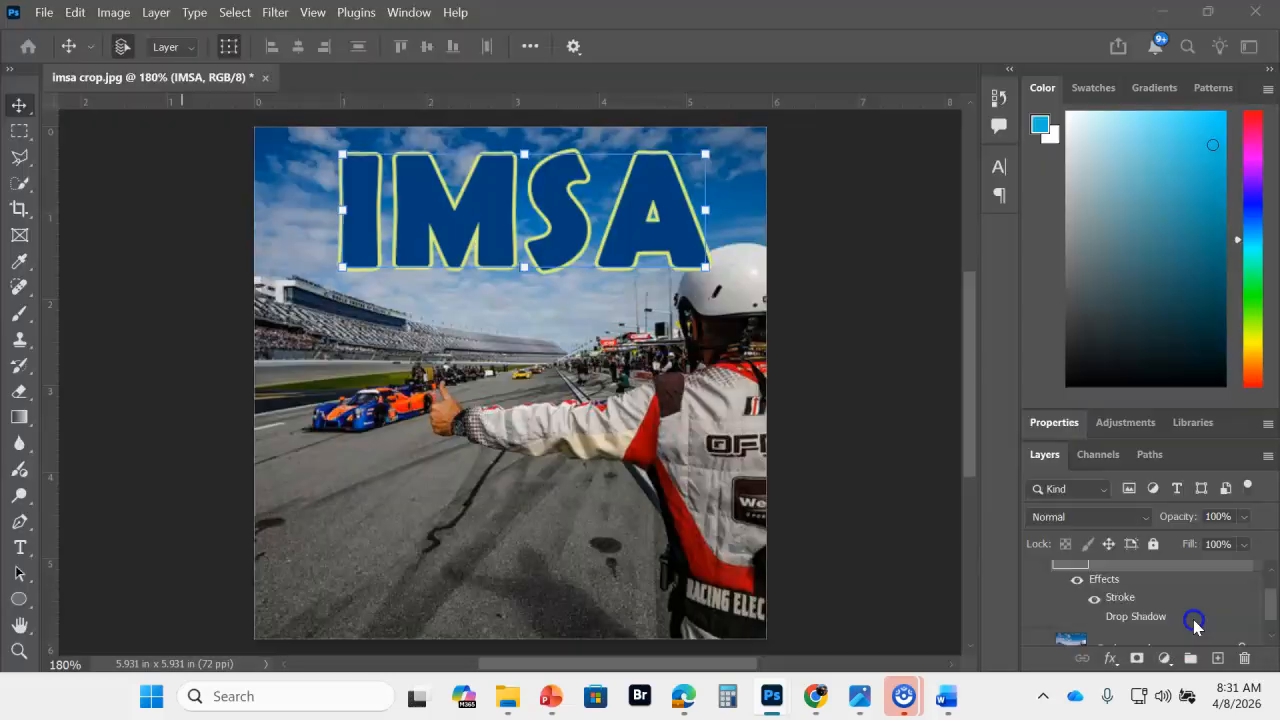